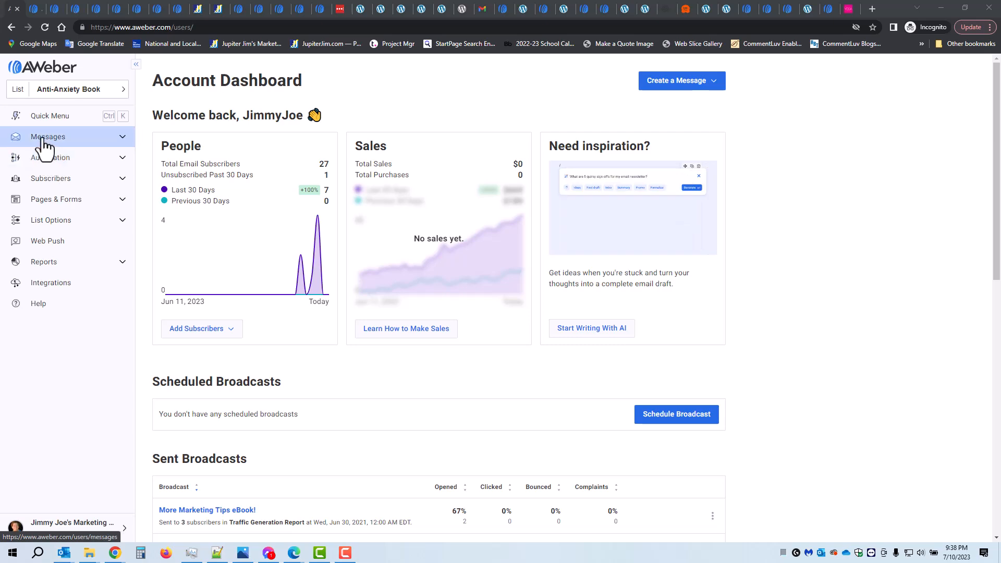
# Open the Smart Designer from the Email Template Manager and read its introduction and the advice for people without a website
pyautogui.click(44, 138)
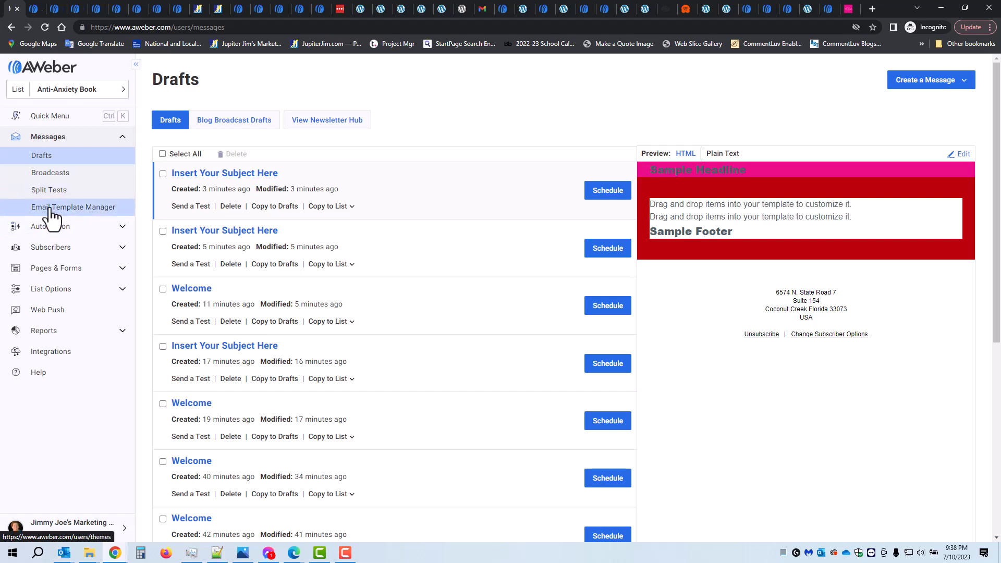
pyautogui.click(52, 211)
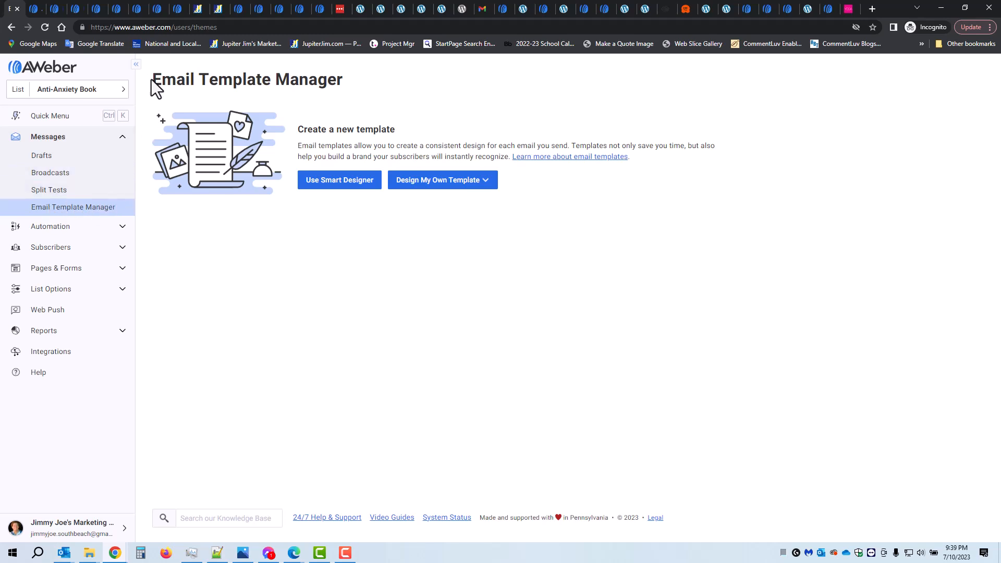
pyautogui.moveTo(154, 79); pyautogui.dragTo(339, 83)
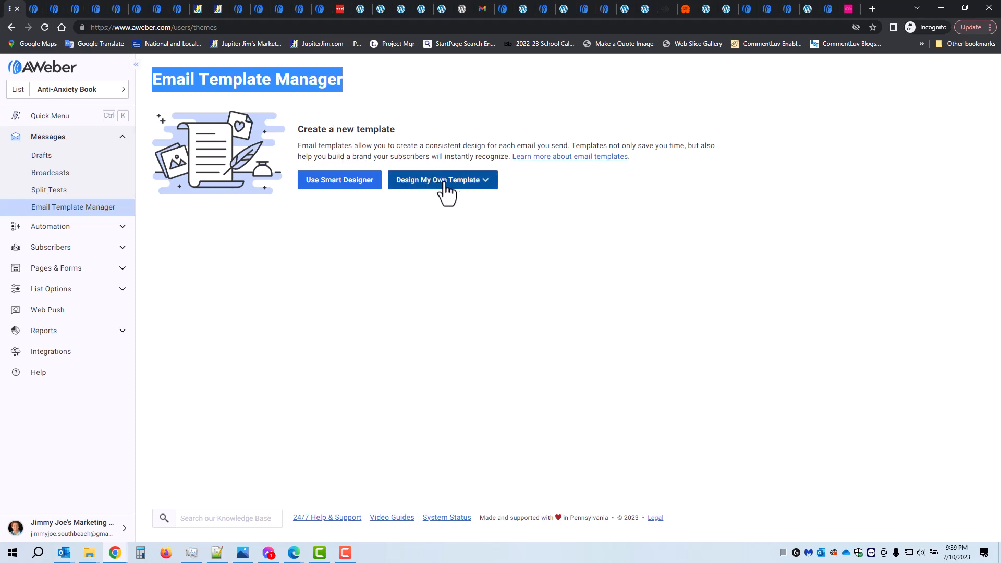
pyautogui.click(333, 184)
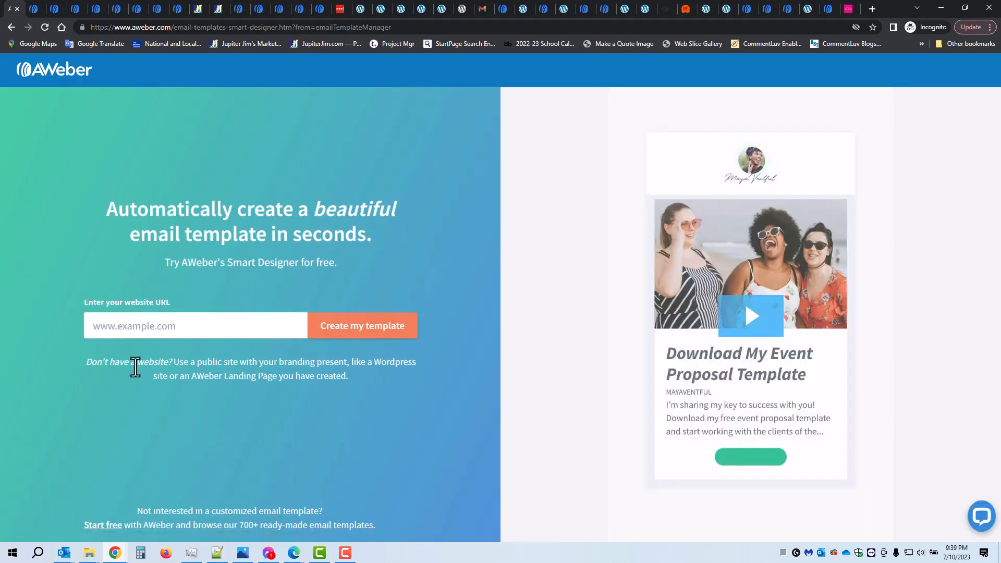
pyautogui.moveTo(107, 205); pyautogui.dragTo(369, 239)
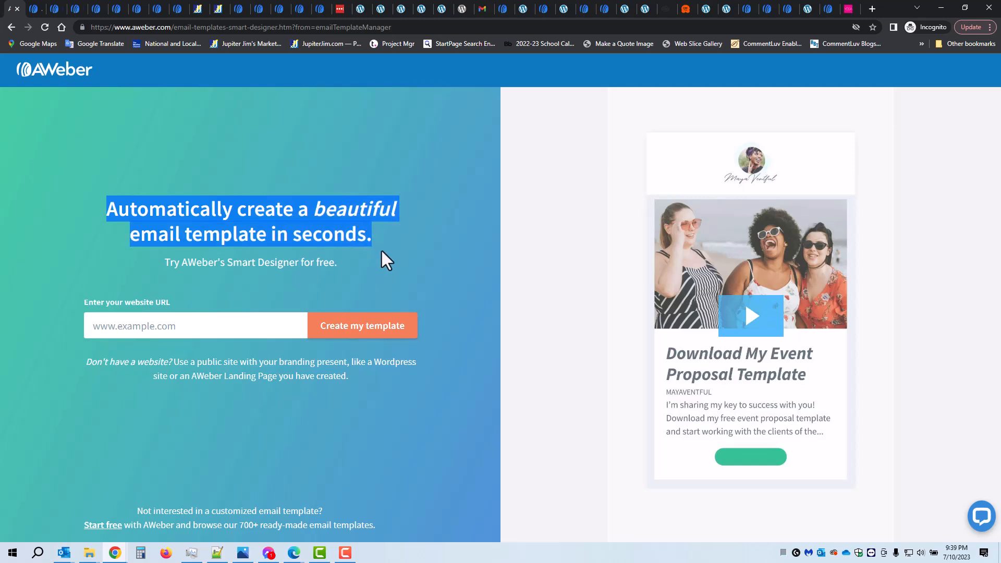
pyautogui.moveTo(85, 361); pyautogui.dragTo(342, 359)
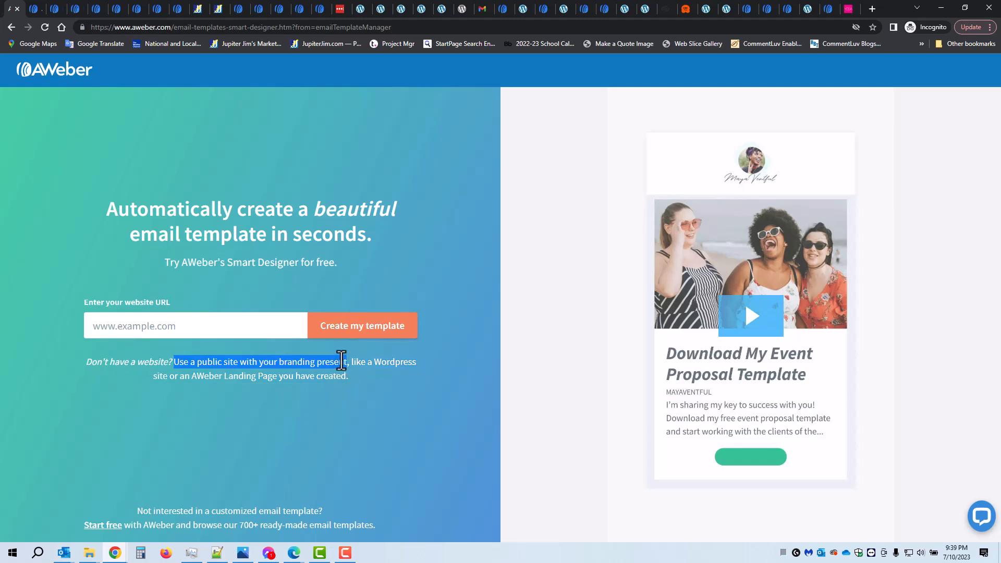
pyautogui.moveTo(185, 377); pyautogui.dragTo(311, 384)
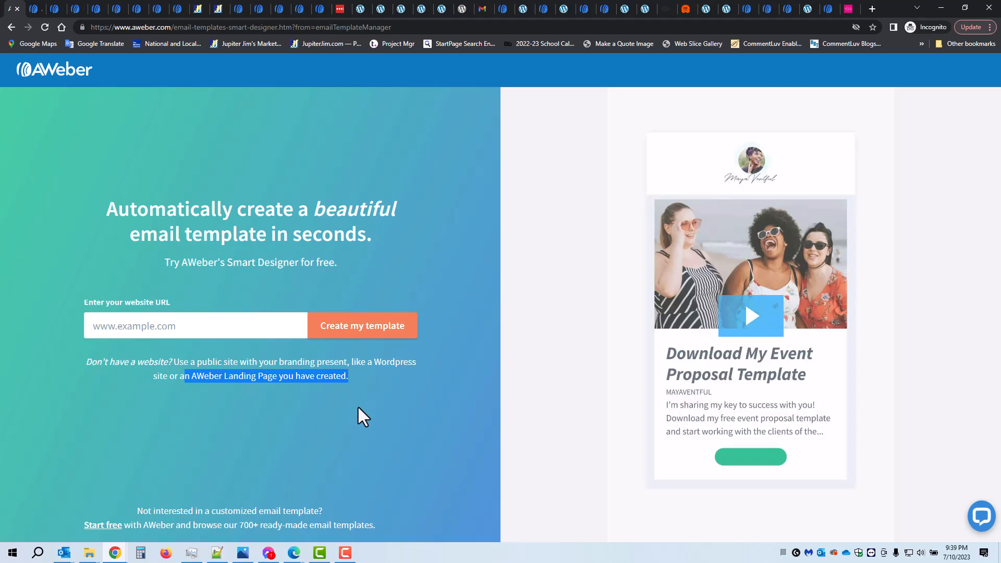
pyautogui.click(362, 424)
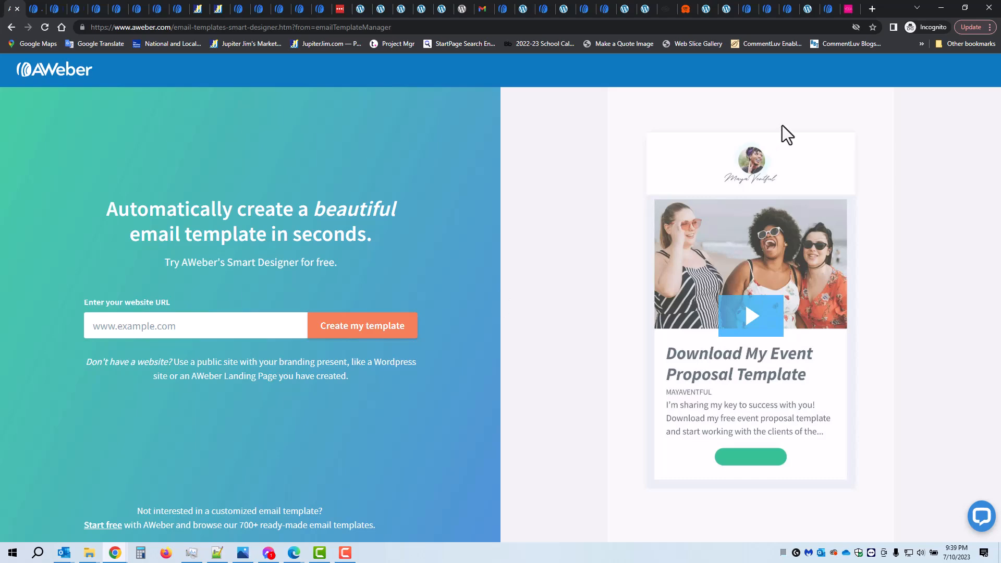
# Switch to the Yoga Magazine website and examine the homepage's branding, images and articles down to the footer, ending back at its header
pyautogui.click(847, 8)
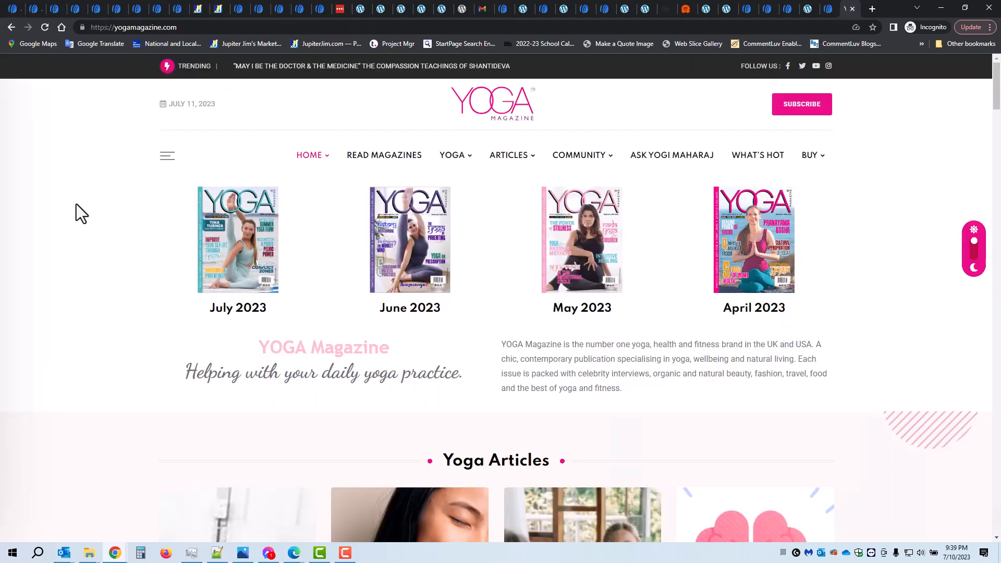
pyautogui.click(194, 27)
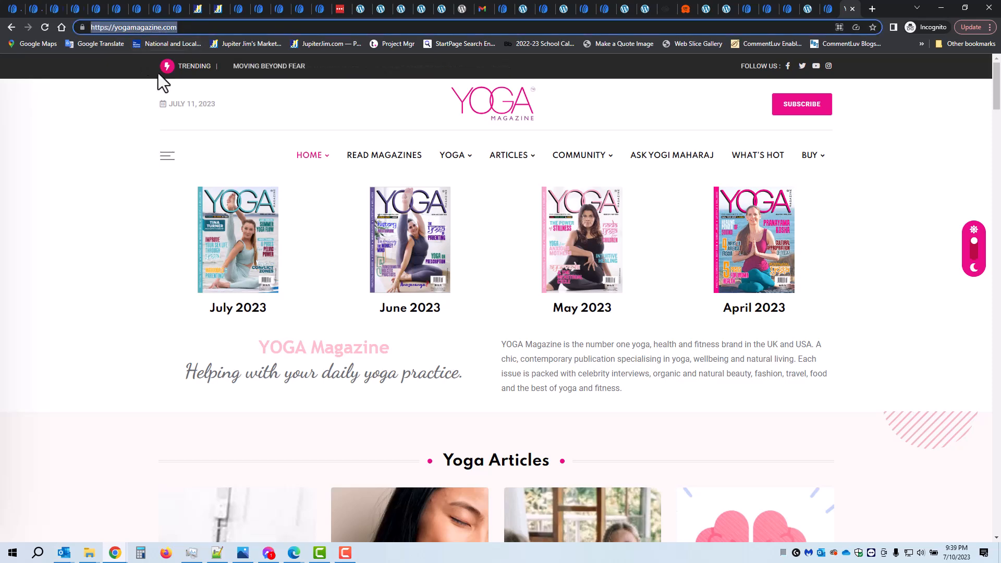
pyautogui.click(66, 137)
pyautogui.scroll(-2, 77, 159)
pyautogui.scroll(-9, 77, 159)
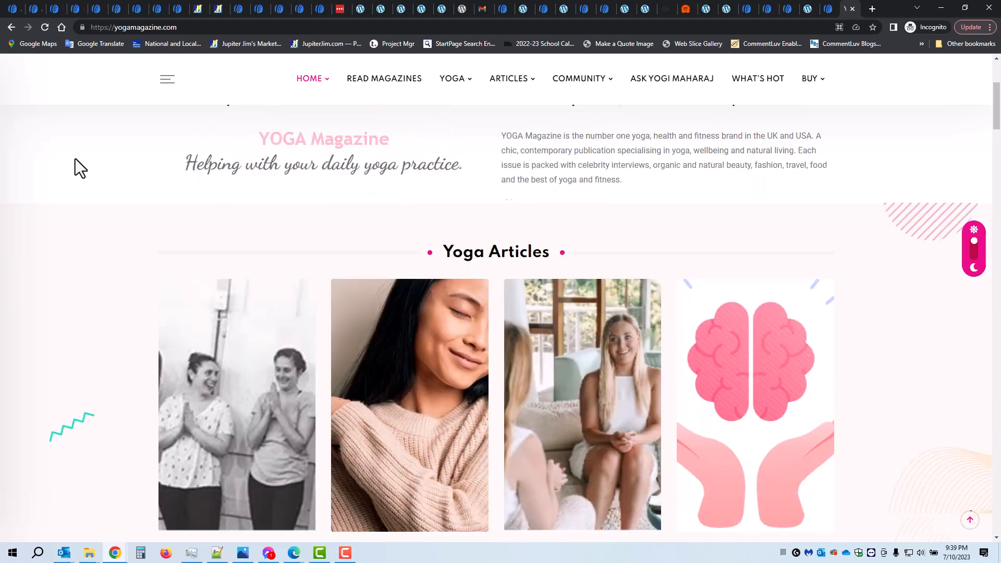
pyautogui.scroll(-5, 31, 195)
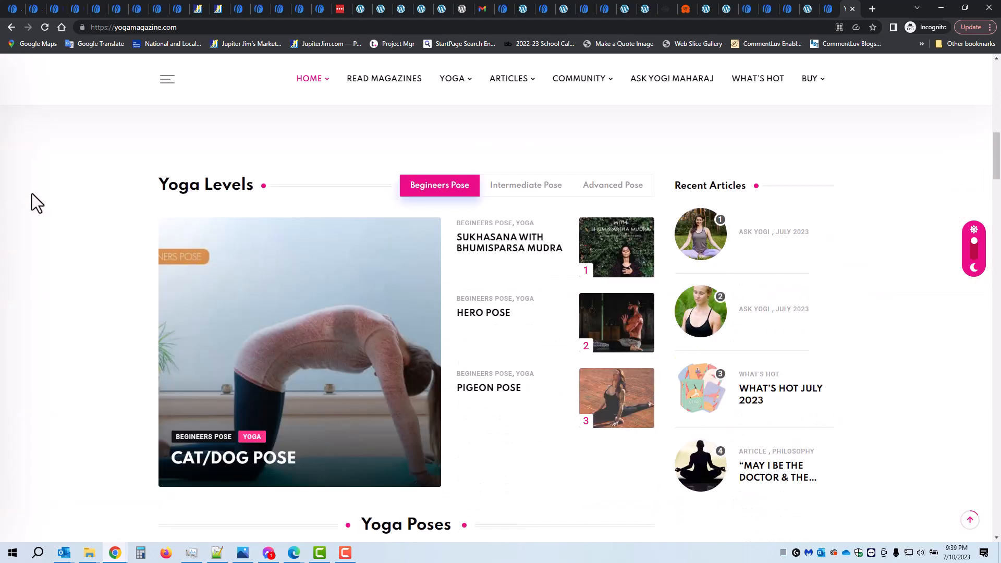
pyautogui.scroll(-4, 63, 211)
pyautogui.scroll(-5, 62, 211)
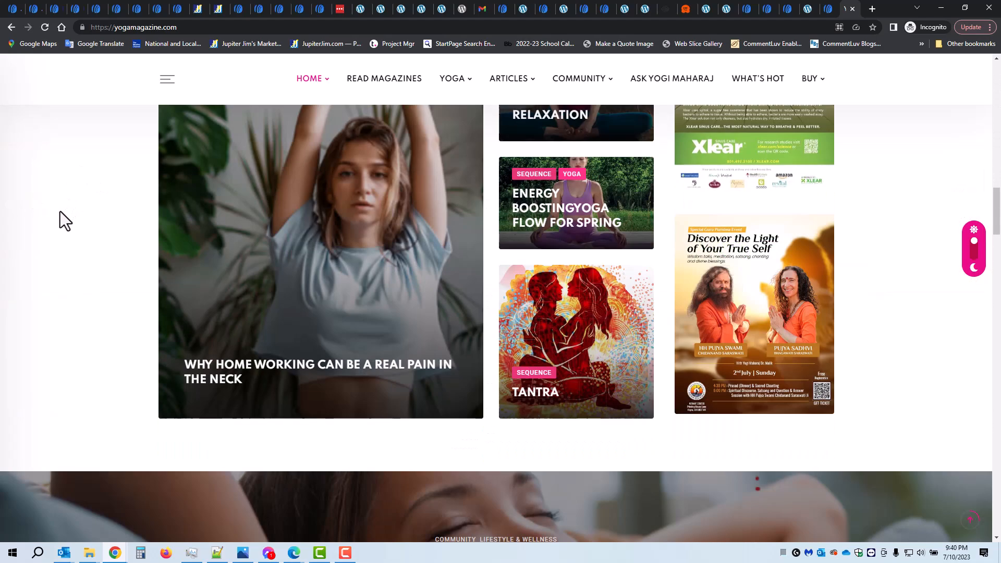
pyautogui.scroll(-5, 67, 207)
pyautogui.scroll(7, 66, 207)
pyautogui.scroll(6, 733, 245)
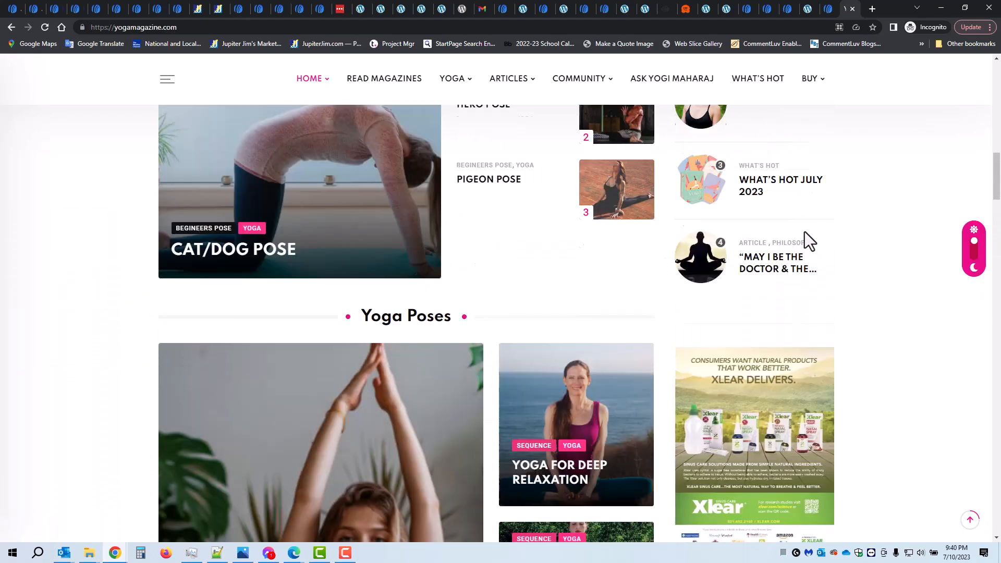
pyautogui.scroll(-3, 21, 245)
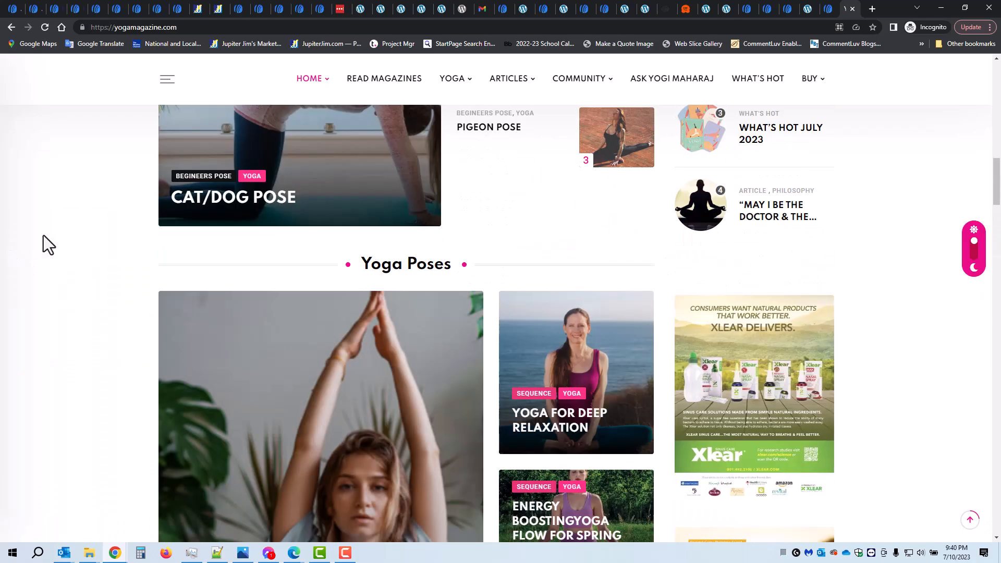
pyautogui.scroll(4, 26, 238)
pyautogui.scroll(-3, 617, 302)
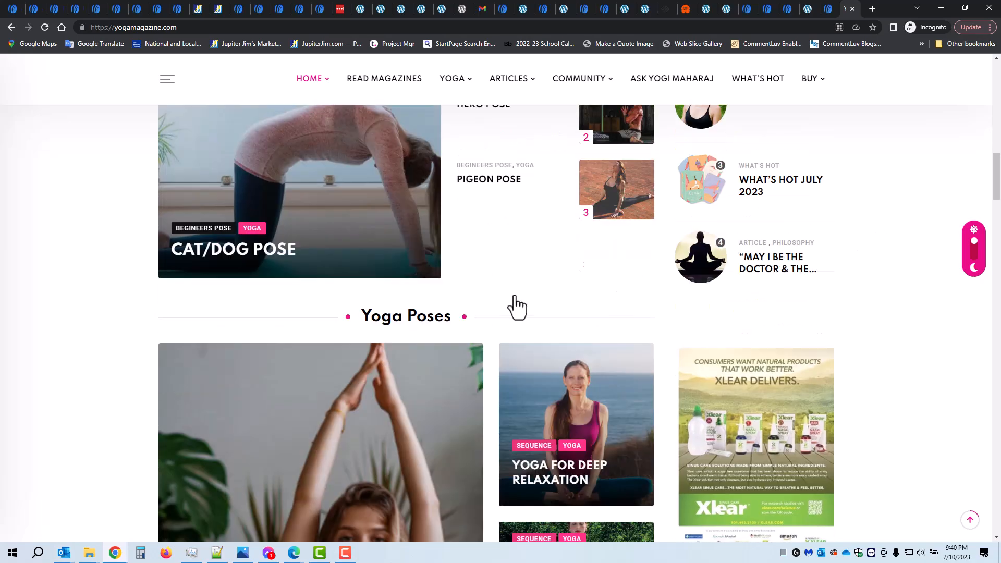
pyautogui.scroll(-7, 11, 268)
pyautogui.scroll(-15, 11, 282)
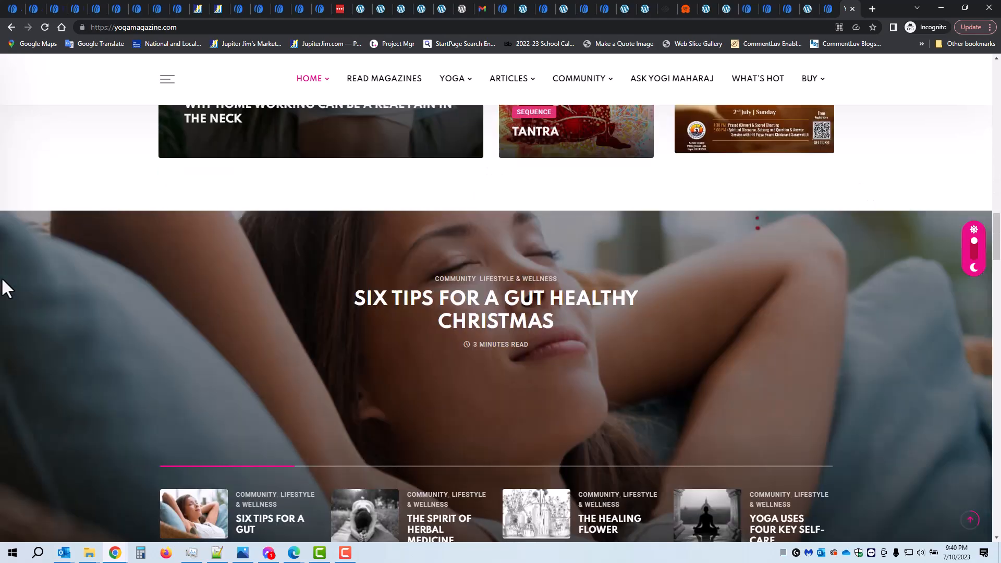
pyautogui.scroll(-10, 4, 288)
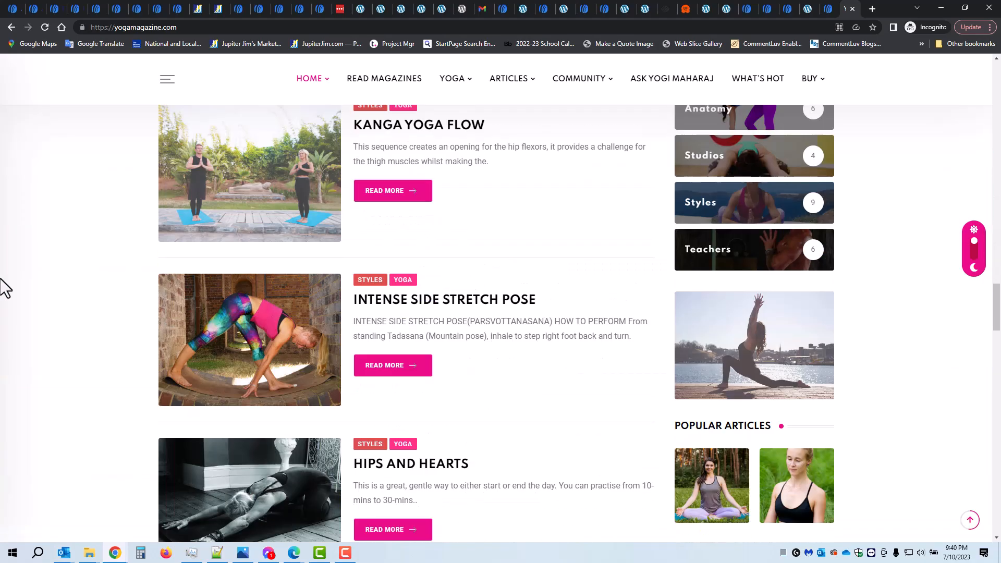
pyautogui.scroll(-18, 4, 288)
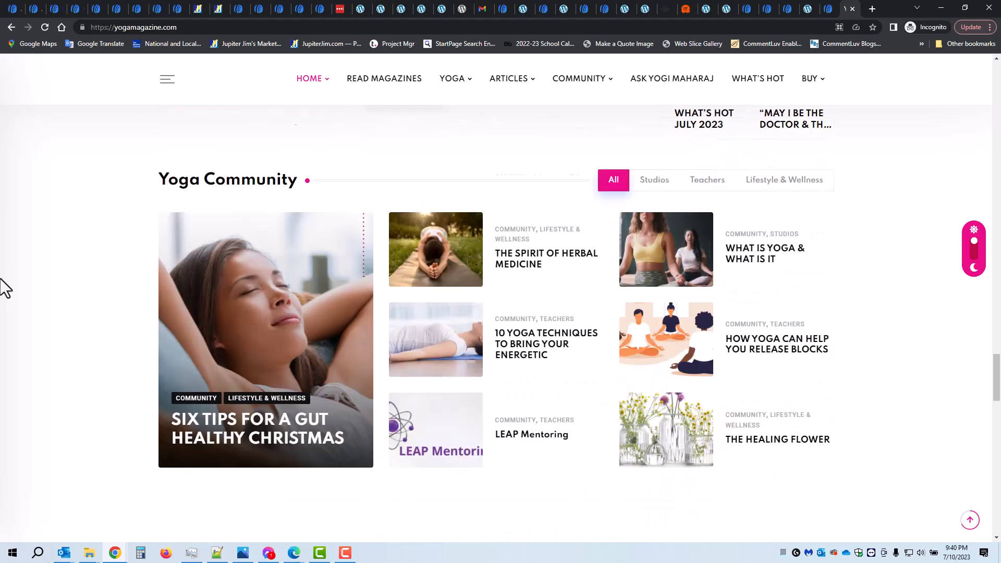
pyautogui.scroll(-10, 1, 280)
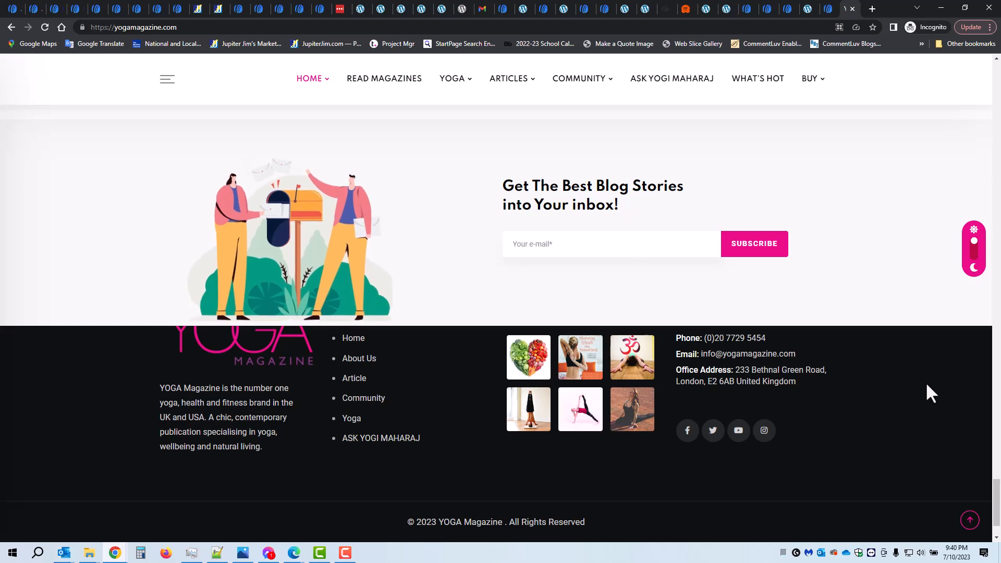
pyautogui.click(969, 525)
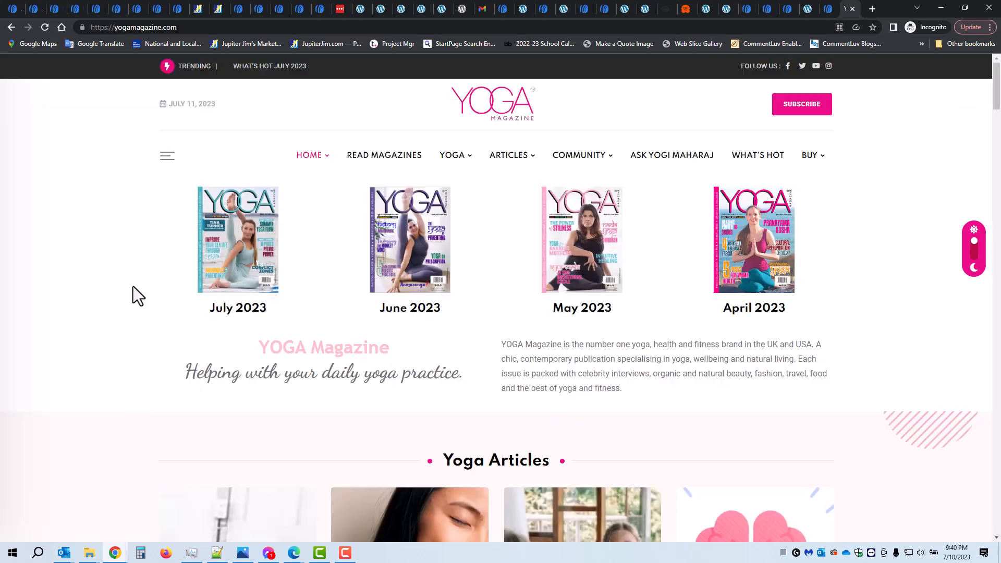
pyautogui.hotkey('ctrl', 'l')
pyautogui.hotkey('ctrl', 'c')
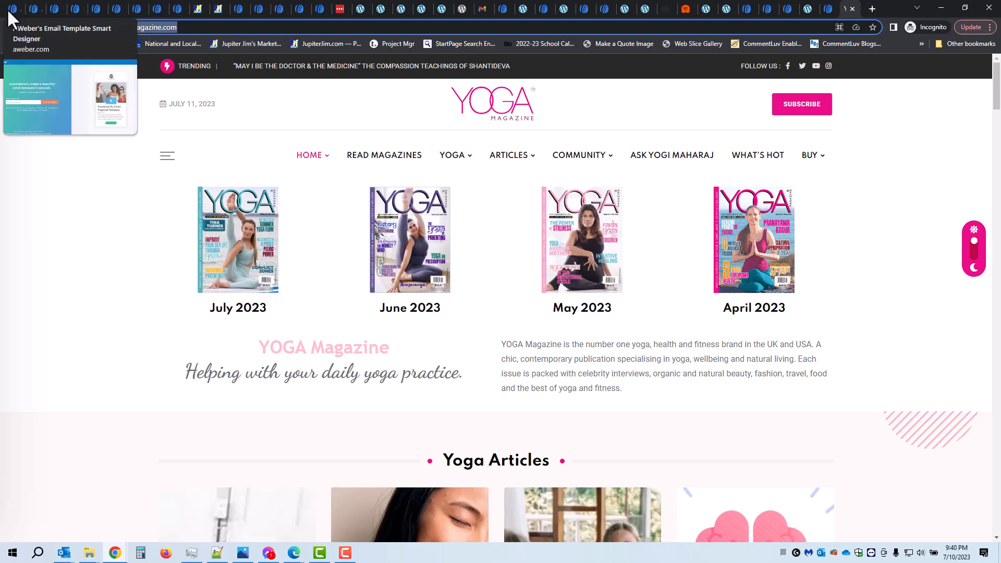
pyautogui.click(11, 9)
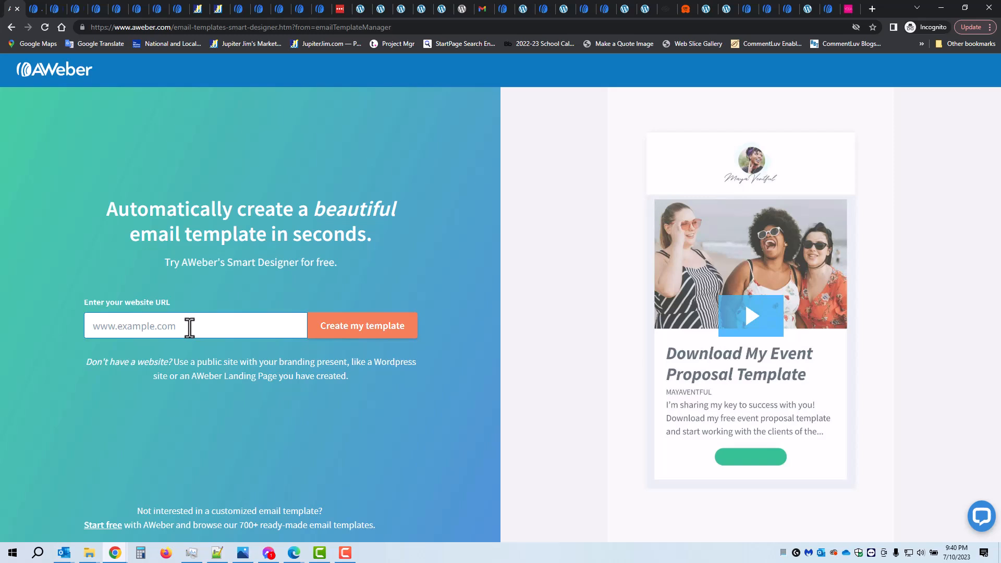
pyautogui.hotkey('ctrl', 'v')
pyautogui.click(357, 333)
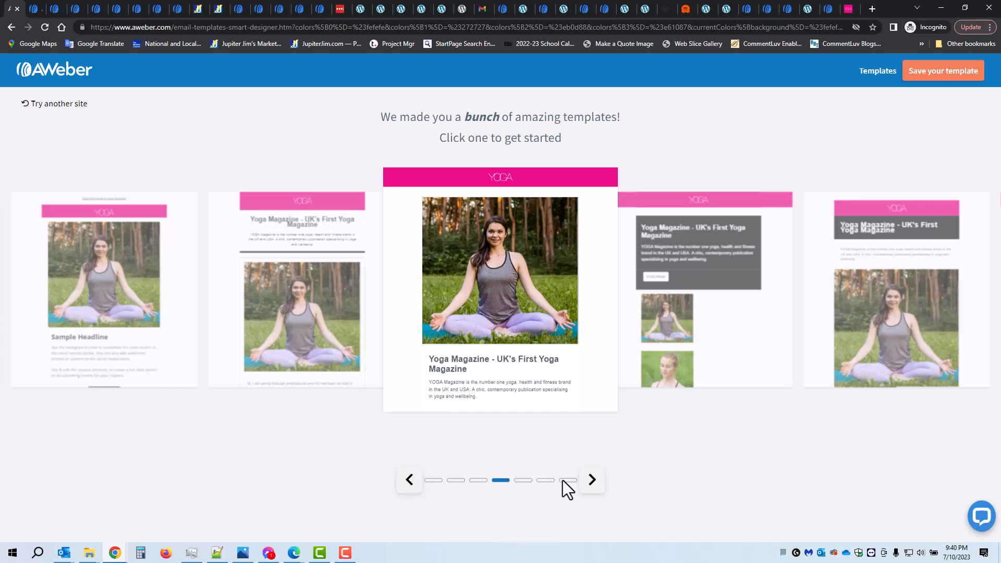
# Open the first generated template and look through its layout of small photos beside article excerpts
pyautogui.click(432, 480)
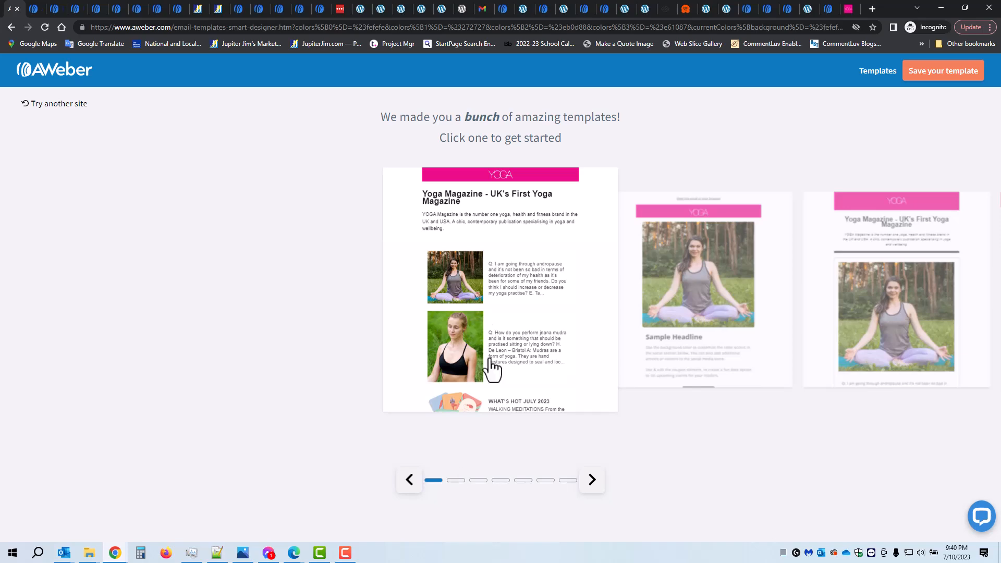
pyautogui.click(491, 340)
pyautogui.scroll(-2, 626, 302)
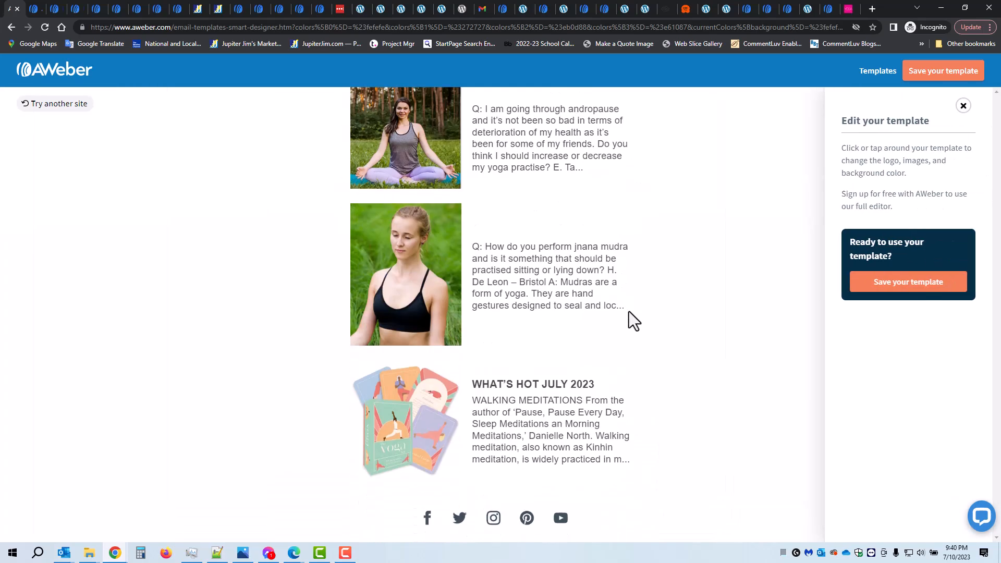
pyautogui.scroll(3, 646, 305)
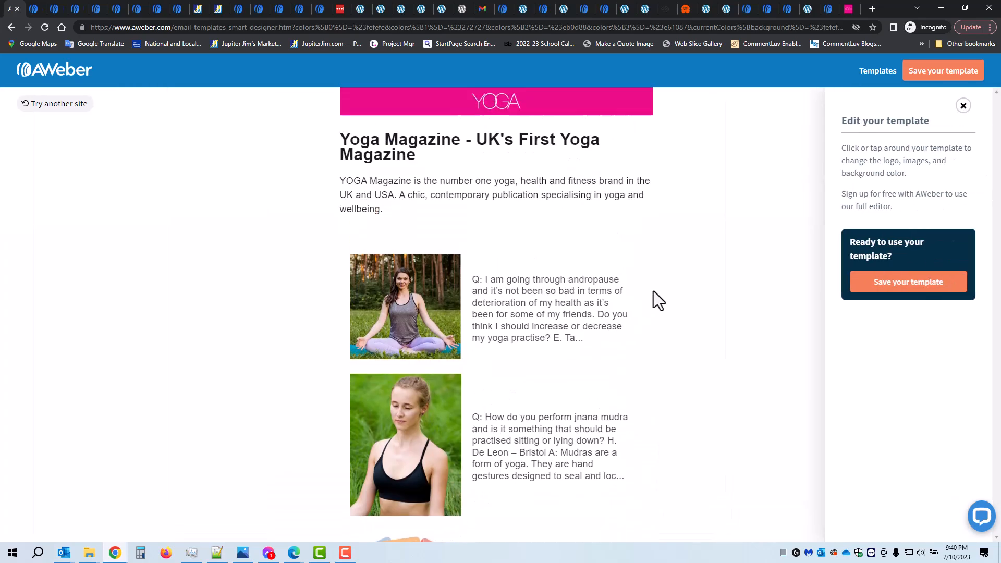
# Go back to the generated templates and preview the second one, with the Sample Headline and Events sections
pyautogui.click(883, 78)
pyautogui.click(714, 289)
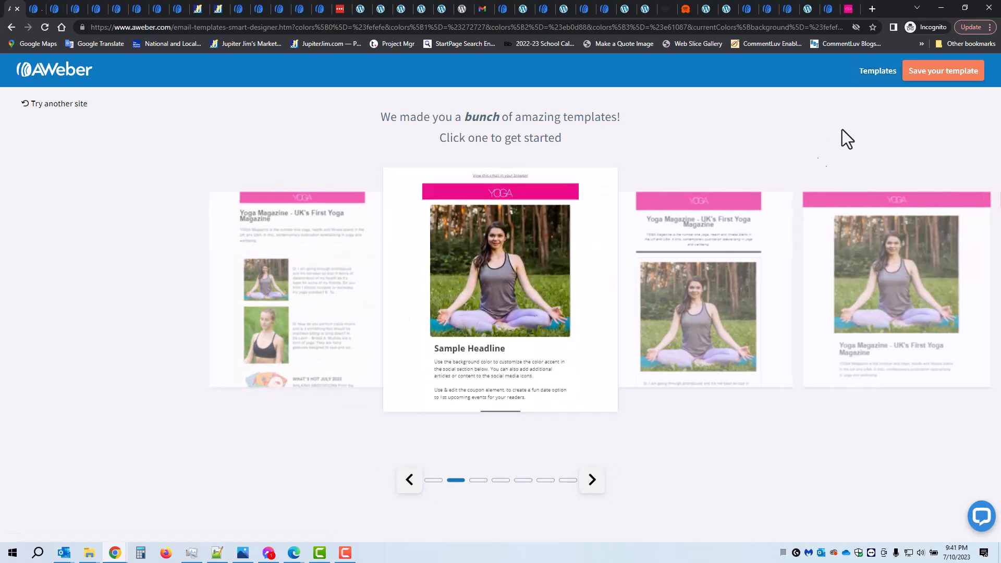
pyautogui.click(500, 300)
pyautogui.scroll(-8, 514, 335)
pyautogui.scroll(8, 514, 335)
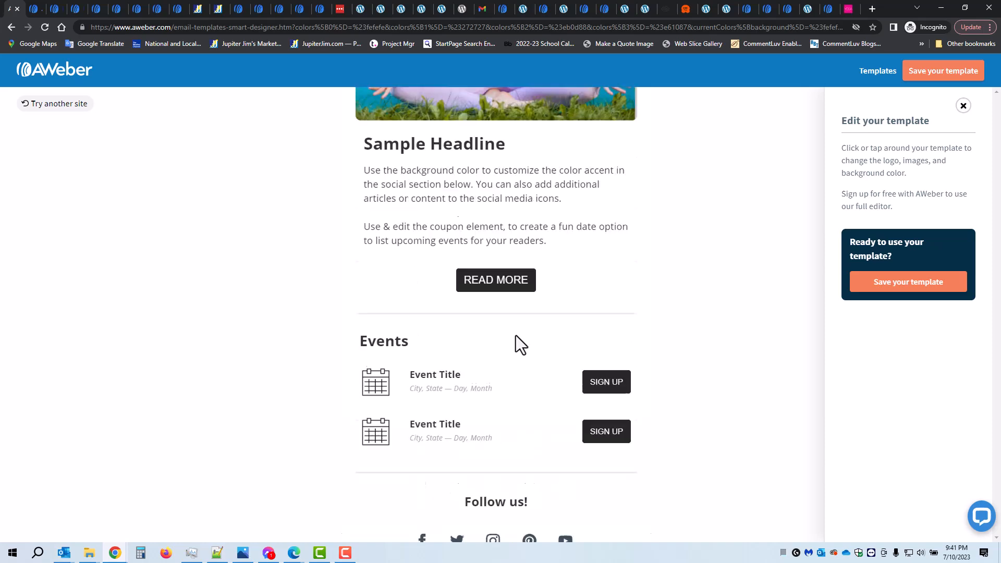
# Return to the template selection and preview the third design, with large article photos stacked above their text
pyautogui.click(874, 77)
pyautogui.click(681, 278)
pyautogui.scroll(-10, 540, 433)
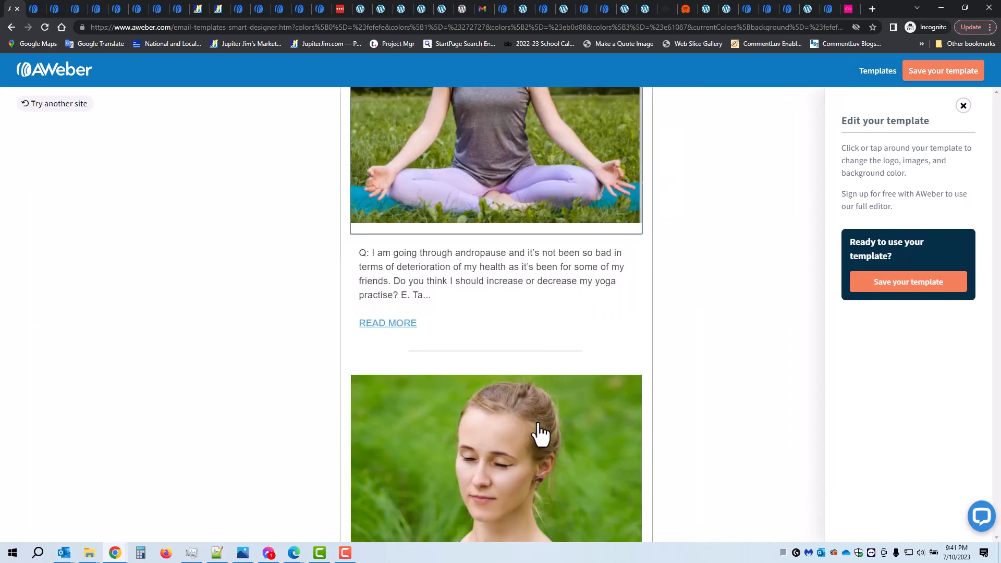
pyautogui.scroll(-6, 540, 434)
pyautogui.scroll(15, 558, 417)
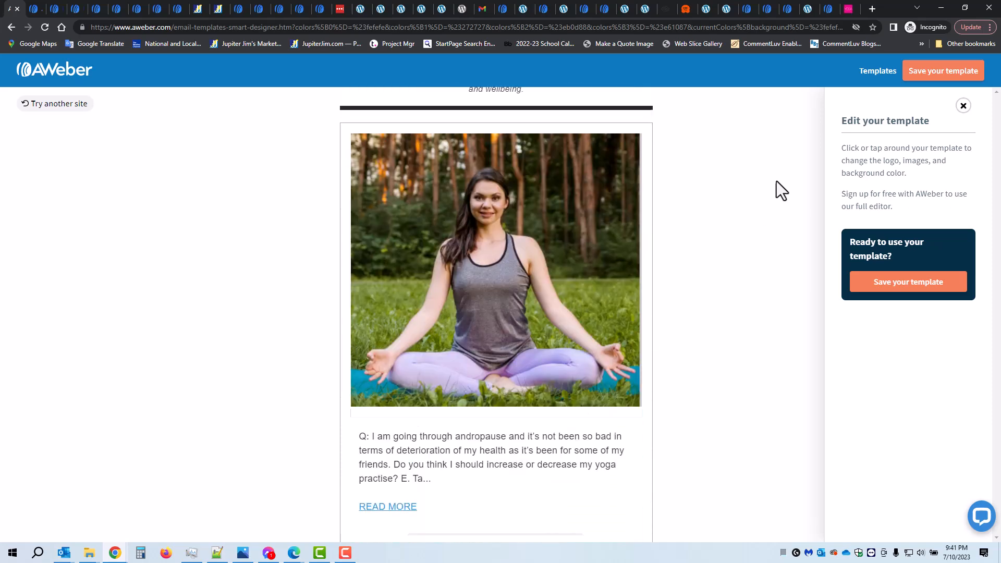
# Return to the template selection, advance to the last design and preview its large photo and Click Here! button layout
pyautogui.click(878, 76)
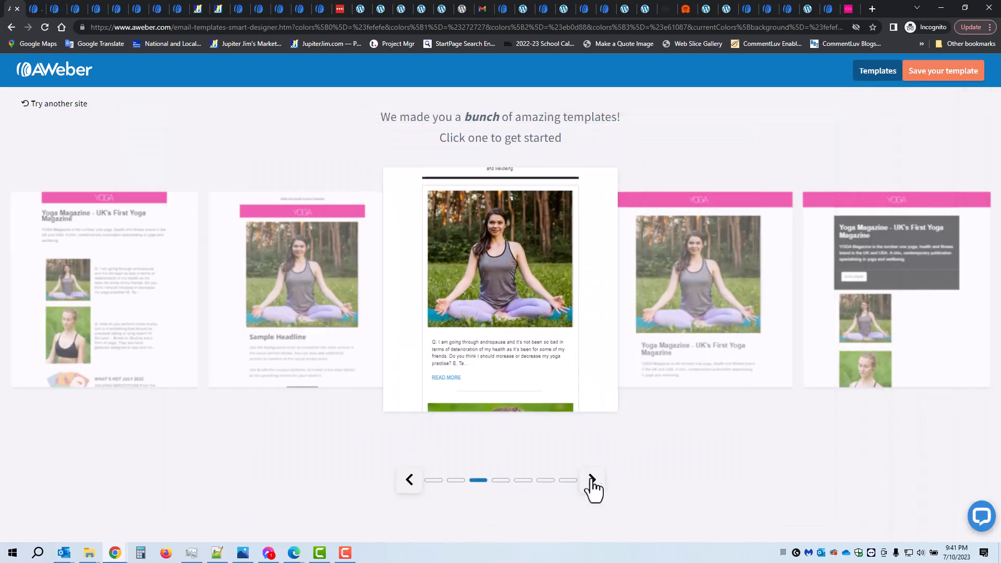
pyautogui.click(592, 483)
pyautogui.click(592, 482)
pyautogui.click(592, 482)
pyautogui.click(592, 482)
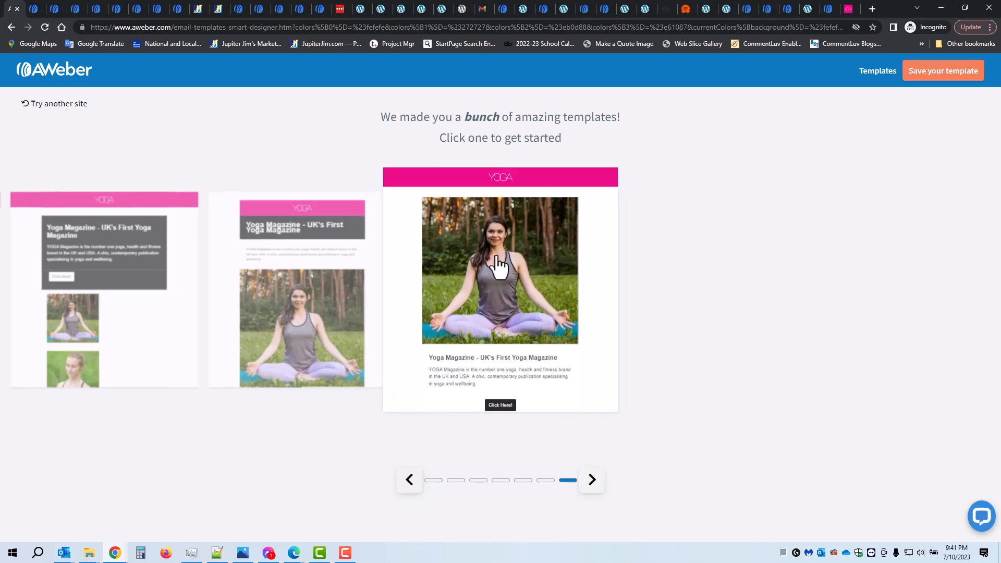
pyautogui.click(493, 257)
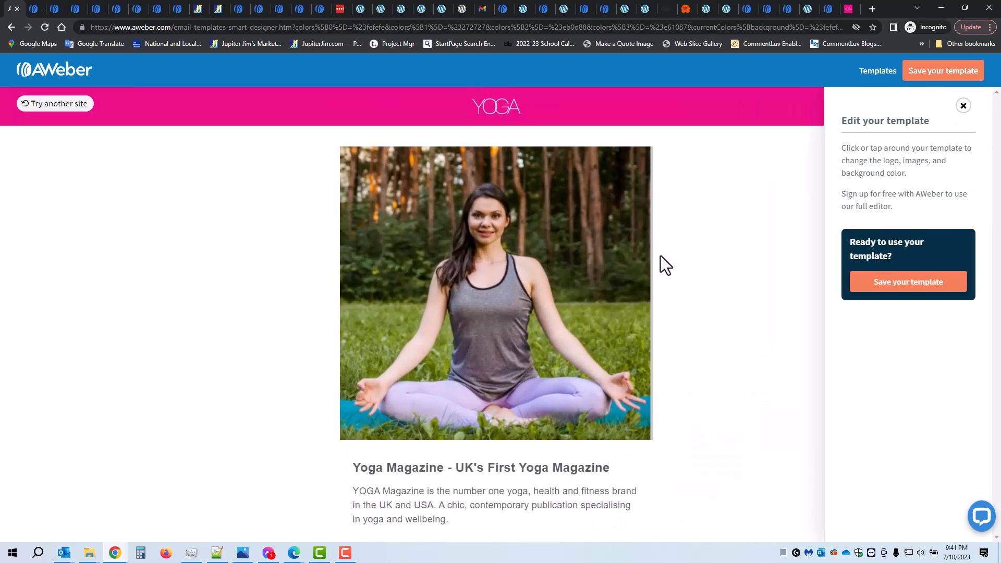
pyautogui.scroll(-13, 671, 249)
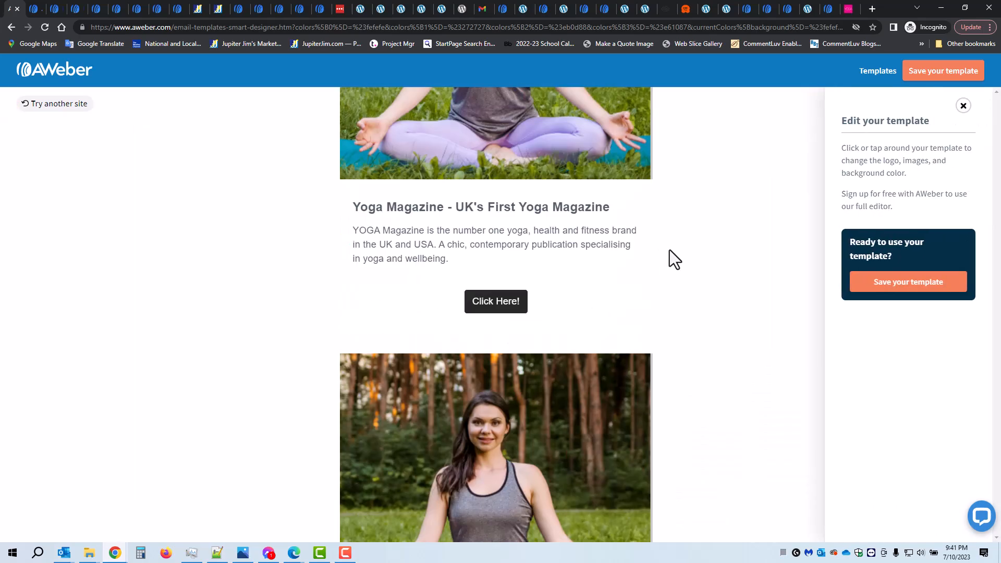
# Replace the second large photo, above the andropause question, with the meditating silhouette image pulled from the website
pyautogui.scroll(-5, 677, 251)
pyautogui.scroll(11, 684, 254)
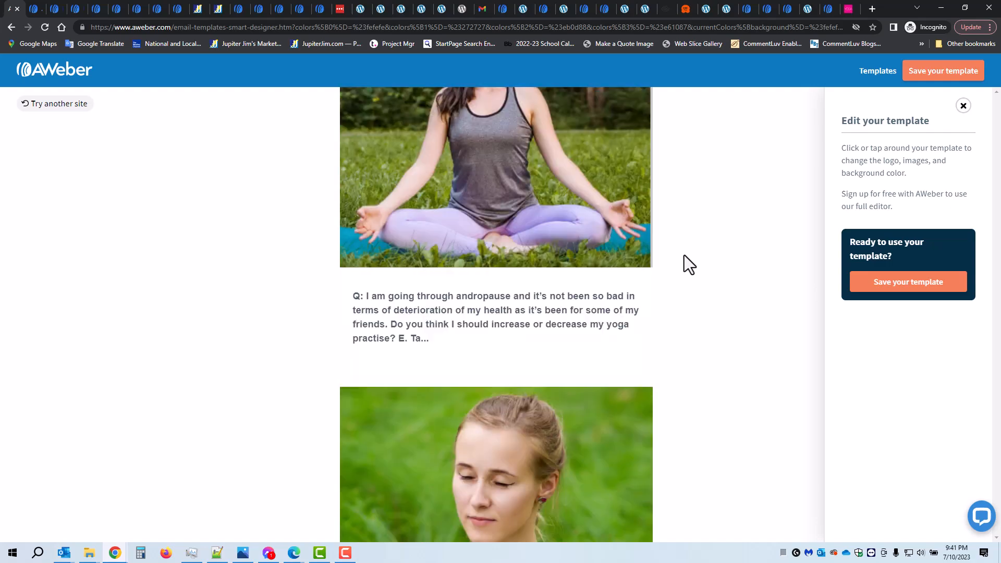
pyautogui.scroll(5, 694, 254)
pyautogui.scroll(-9, 693, 254)
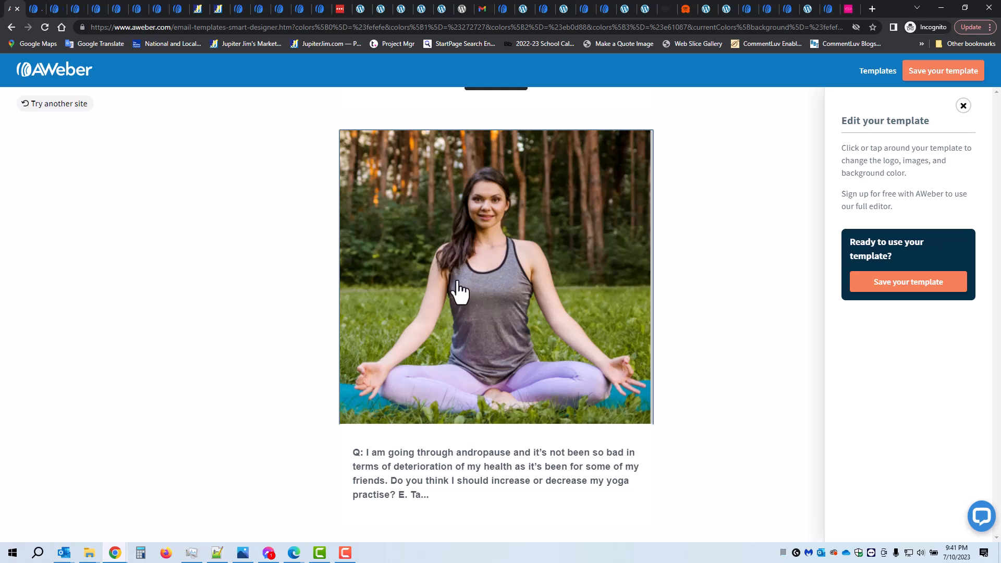
pyautogui.click(475, 293)
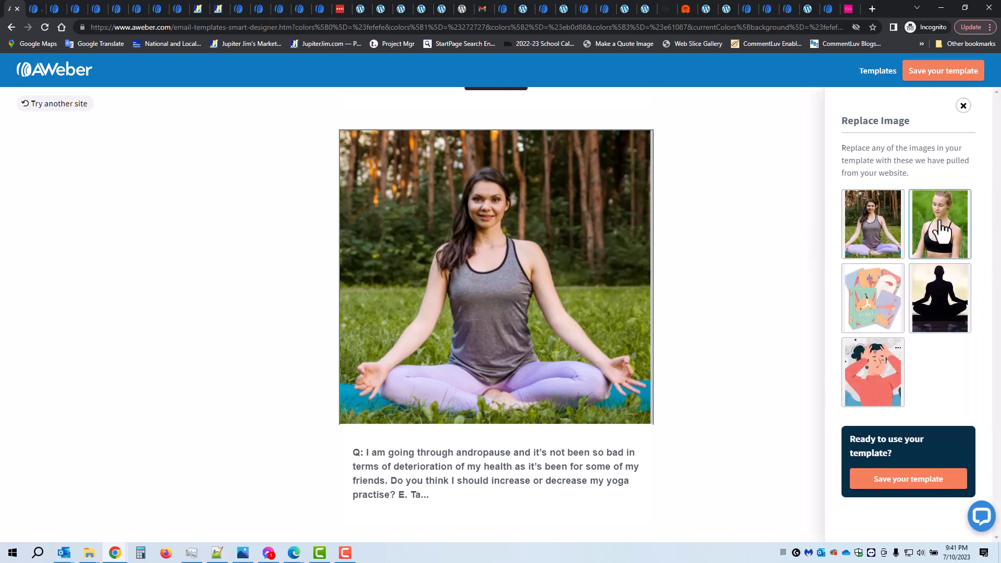
pyautogui.click(938, 310)
pyautogui.scroll(-3, 719, 324)
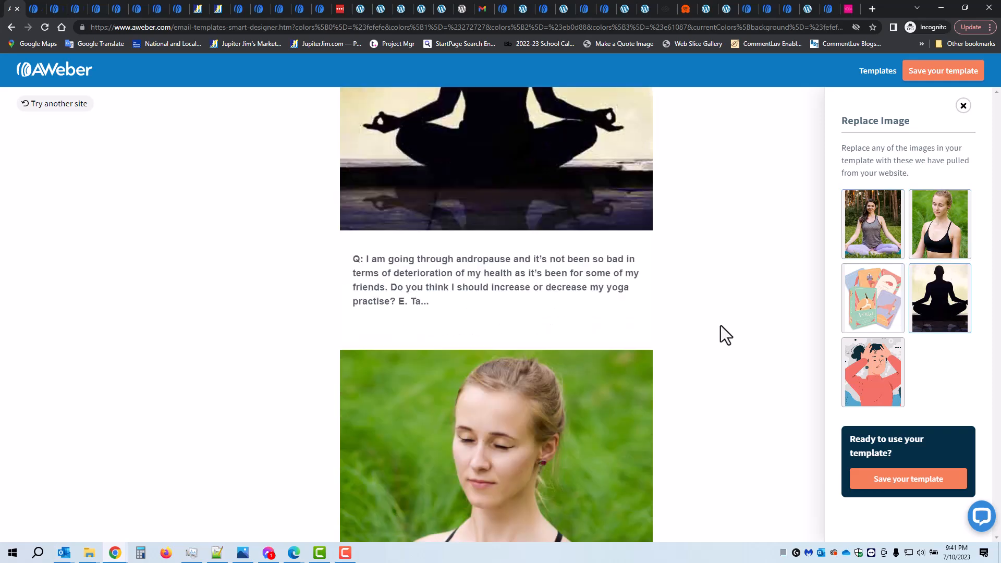
# Change the template's color palette to Tropical
pyautogui.scroll(3, 720, 325)
pyautogui.scroll(-1, 721, 325)
pyautogui.scroll(-1, 720, 329)
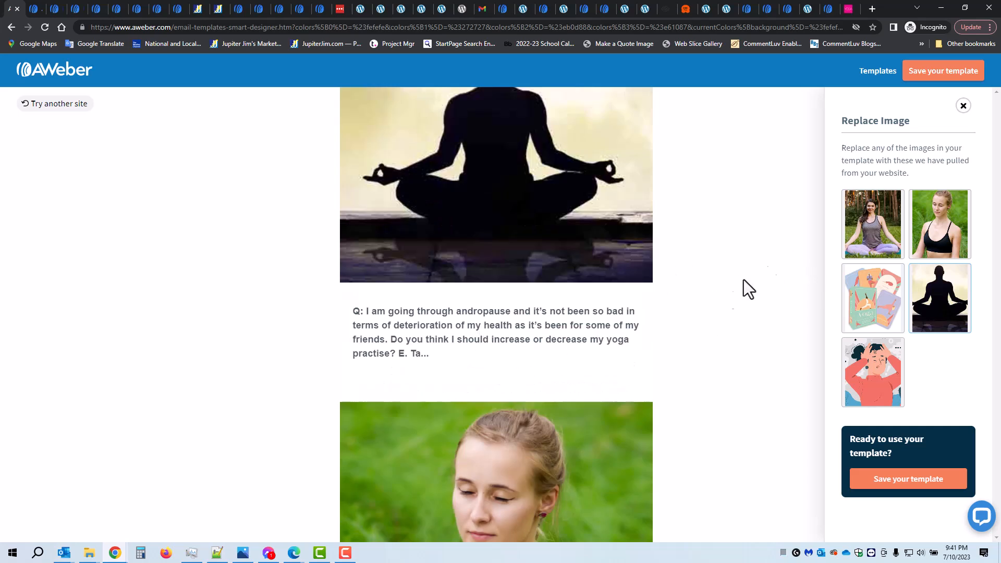
pyautogui.click(452, 319)
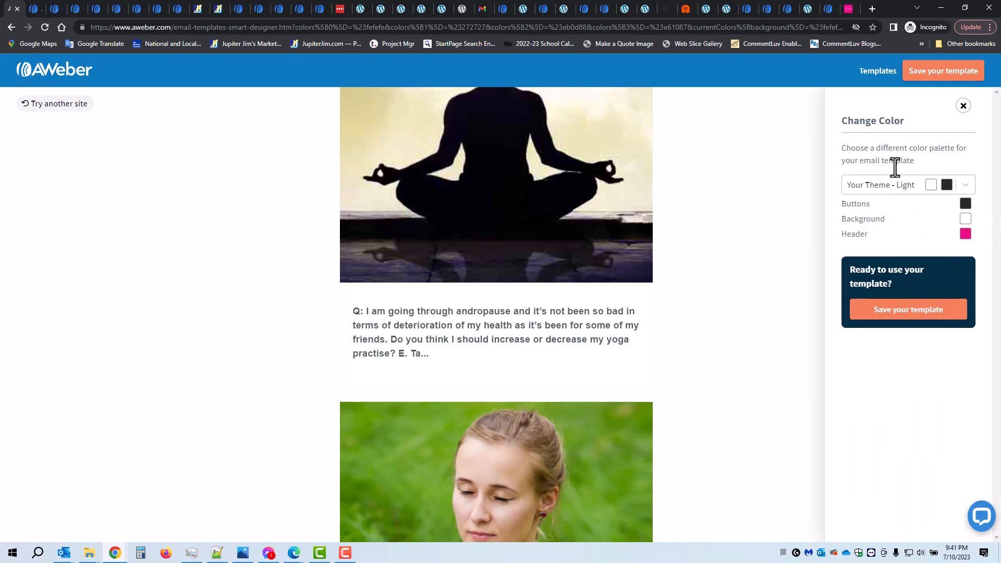
pyautogui.click(965, 185)
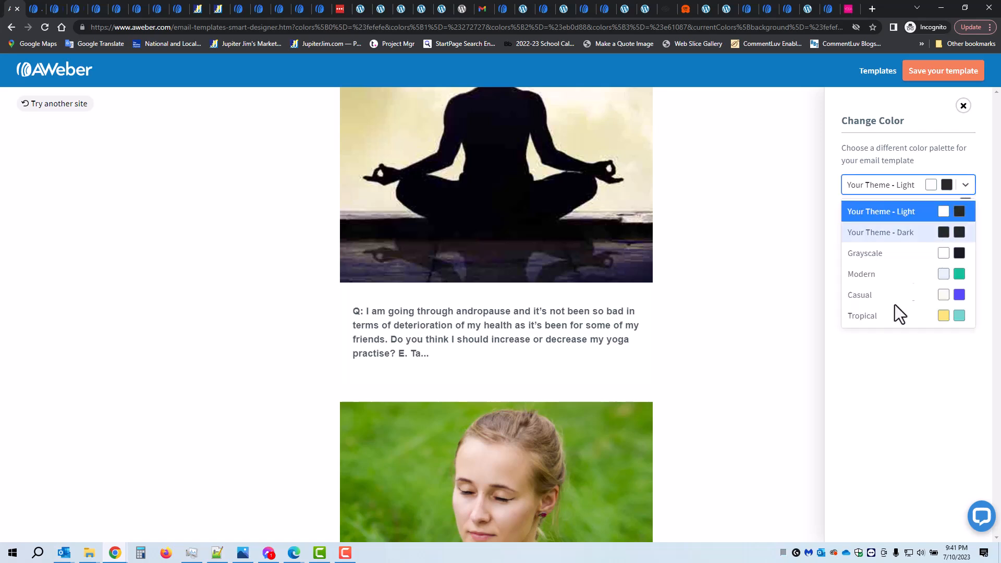
pyautogui.click(870, 316)
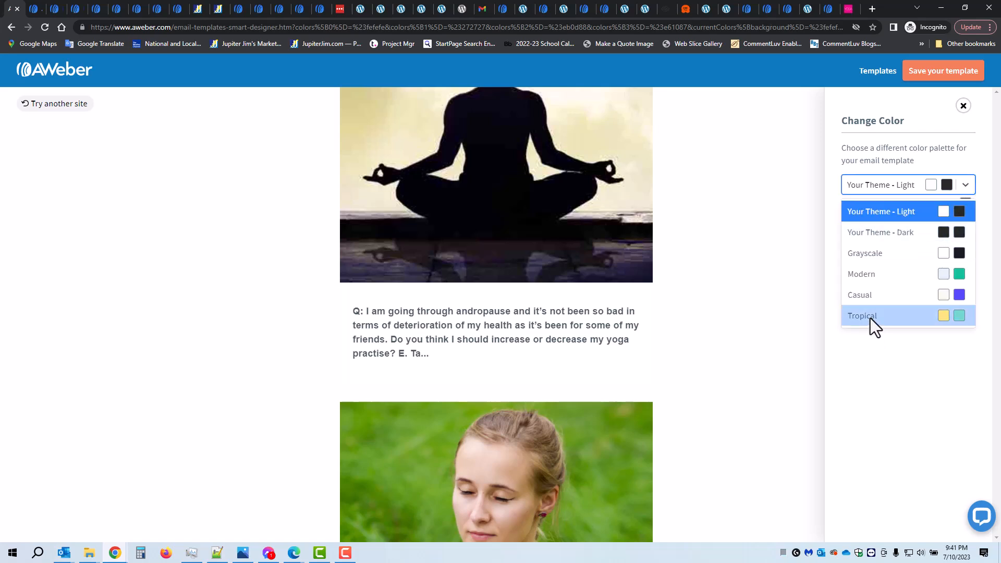
pyautogui.scroll(-3, 729, 303)
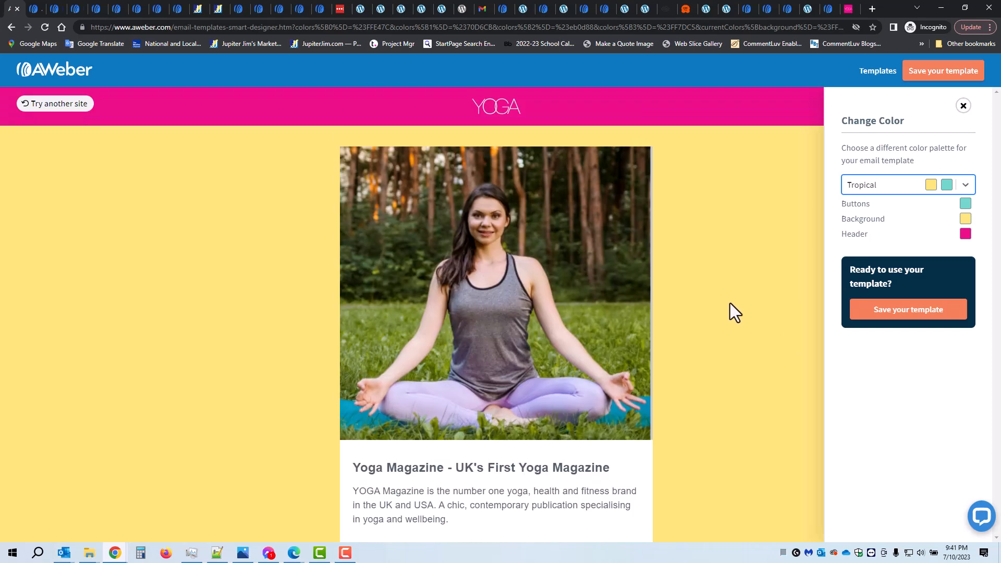
# Start saving the template to the AWeber account and select the Anti-Anxiety Book list as its destination
pyautogui.click(901, 313)
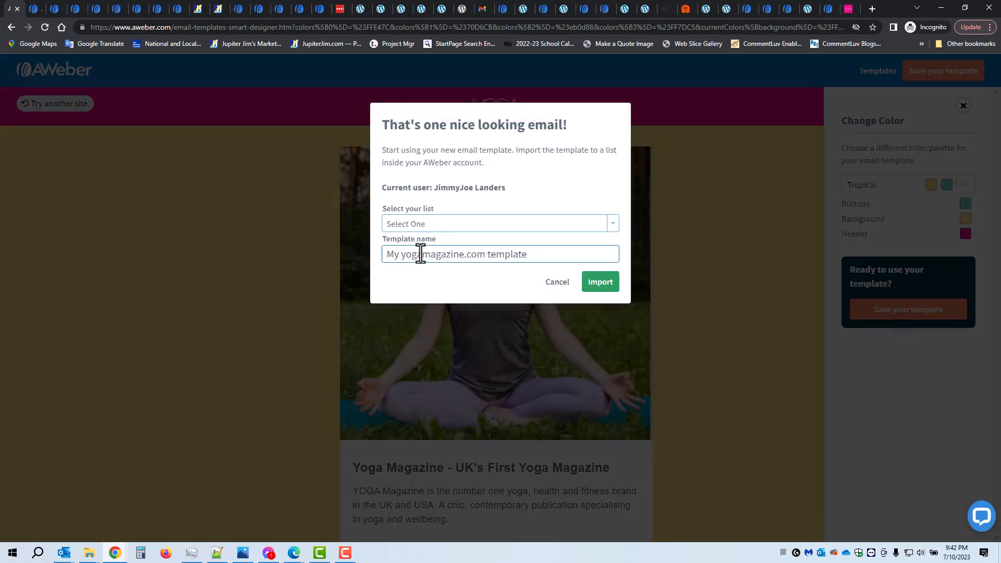
pyautogui.click(608, 224)
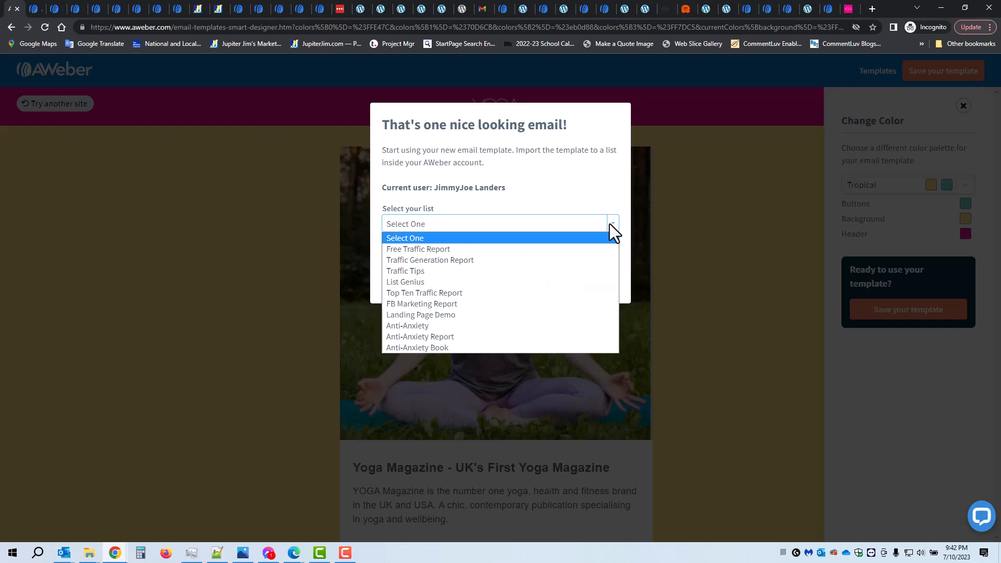
pyautogui.click(473, 346)
# Set the template name to "My Yoga Mag" and import the template into the account
pyautogui.click(531, 255)
pyautogui.press('BackSpace')
pyautogui.press('BackSpace')
pyautogui.press('BackSpace')
pyautogui.press('BackSpace')
pyautogui.press('BackSpace')
pyautogui.press('BackSpace')
pyautogui.press('BackSpace')
pyautogui.press('BackSpace')
pyautogui.press('BackSpace')
pyautogui.press('BackSpace')
pyautogui.press('BackSpace')
pyautogui.press('BackSpace')
pyautogui.press('BackSpace')
pyautogui.press('BackSpace')
pyautogui.press('BackSpace')
pyautogui.press('BackSpace')
pyautogui.press('BackSpace')
pyautogui.press('BackSpace')
pyautogui.press('BackSpace')
pyautogui.press('BackSpace')
pyautogui.press('BackSpace')
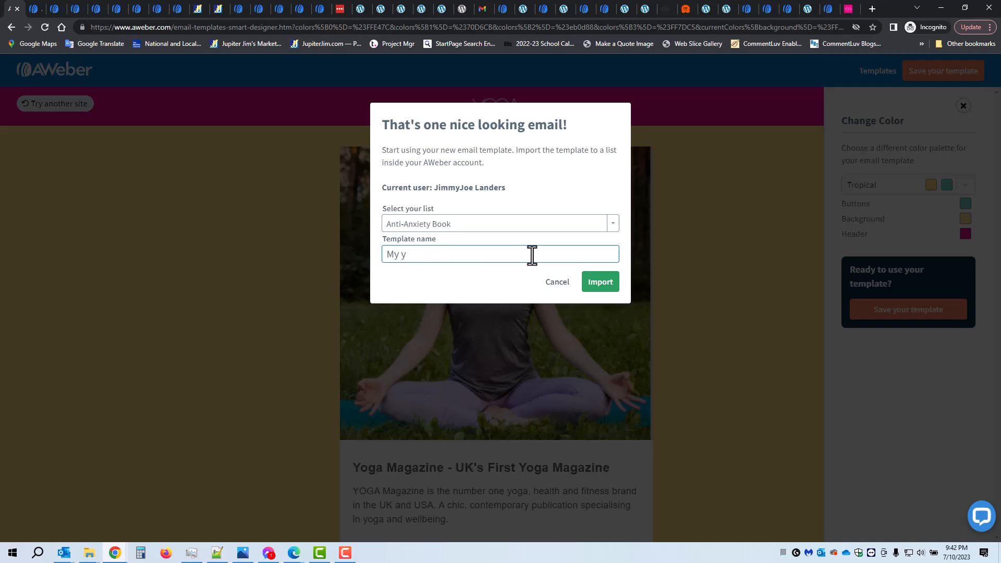
pyautogui.press('BackSpace')
pyautogui.write('Yoga Mag')
pyautogui.click(599, 291)
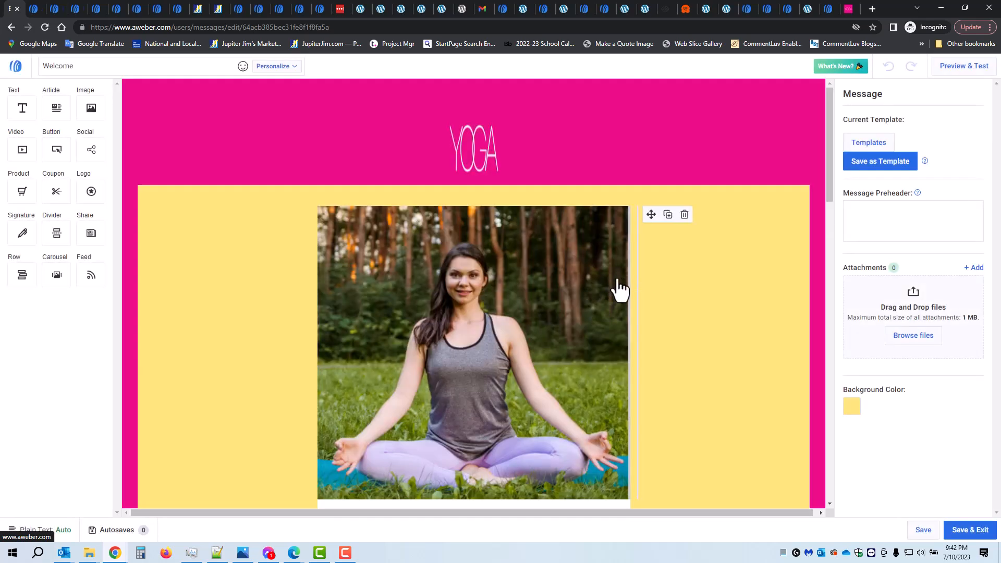
# Delete the meditating silhouette image, the andropause question row and the empty spacer row beneath it from the message
pyautogui.scroll(-4, 618, 289)
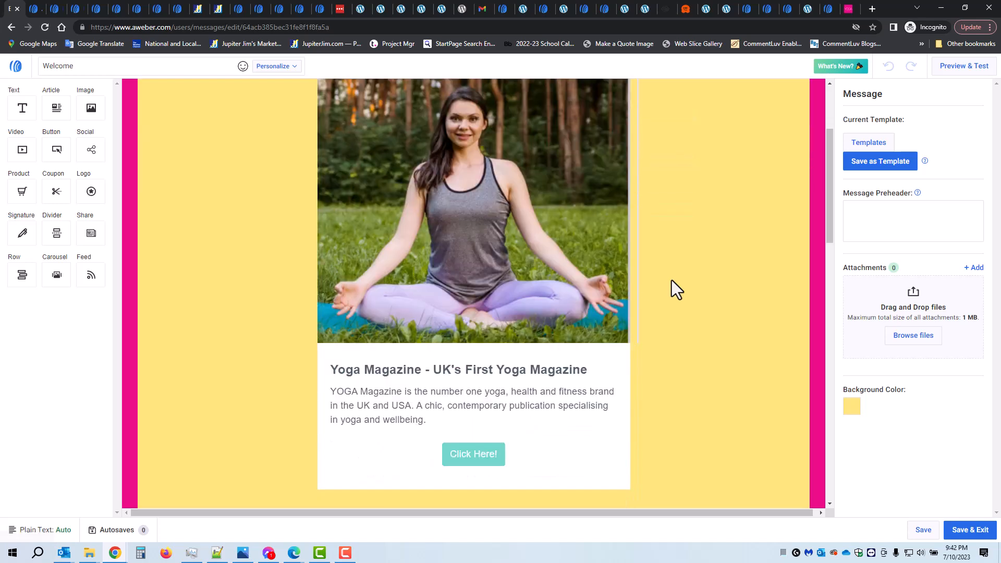
pyautogui.scroll(-10, 671, 281)
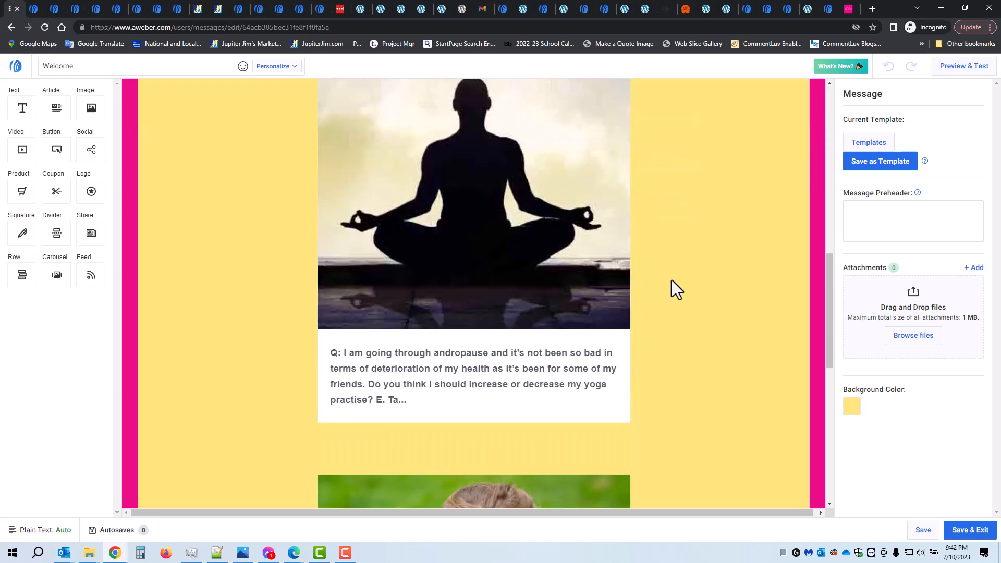
pyautogui.scroll(-6, 671, 279)
pyautogui.scroll(6, 671, 280)
pyautogui.scroll(6, 671, 279)
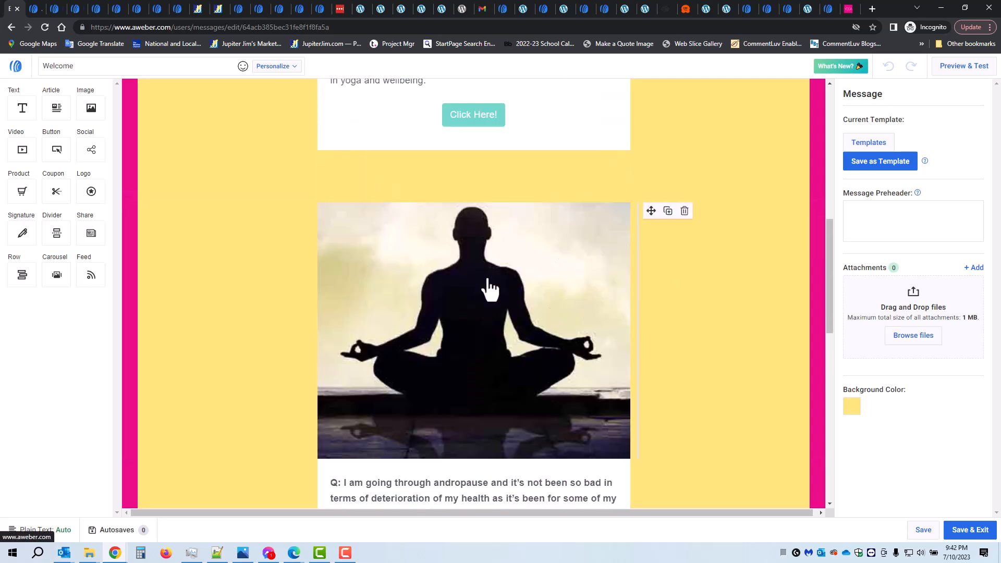
pyautogui.scroll(-1, 490, 287)
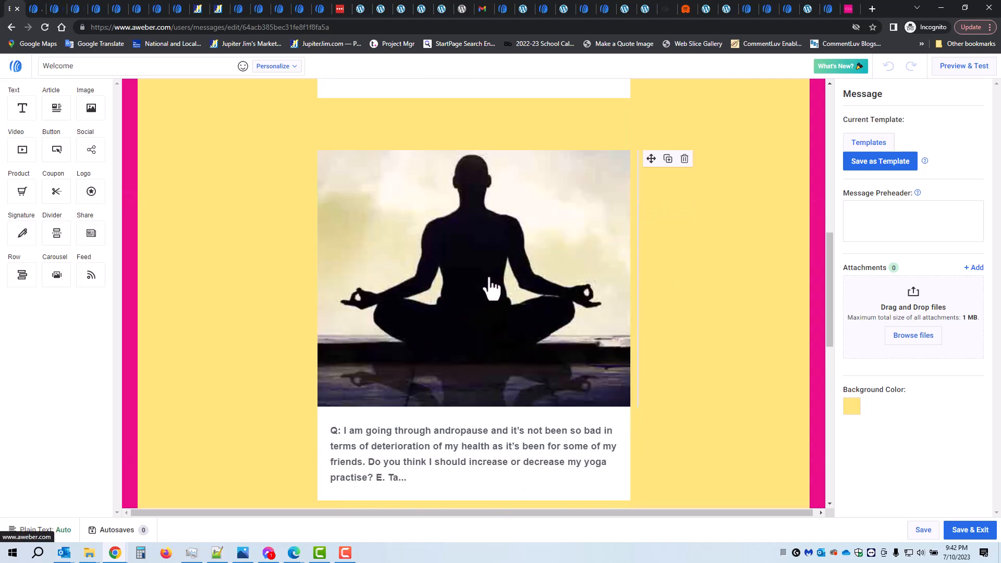
pyautogui.click(553, 229)
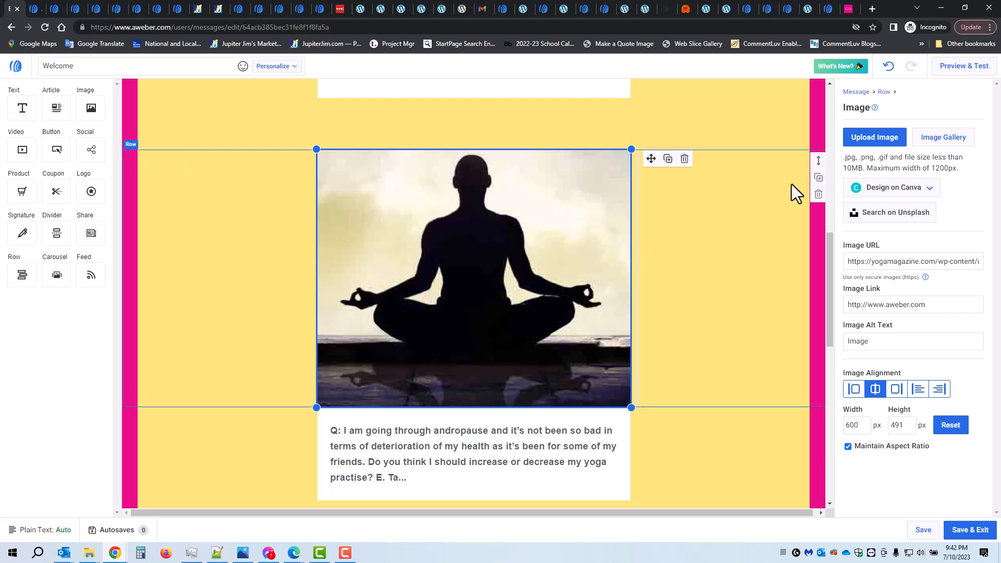
pyautogui.click(818, 197)
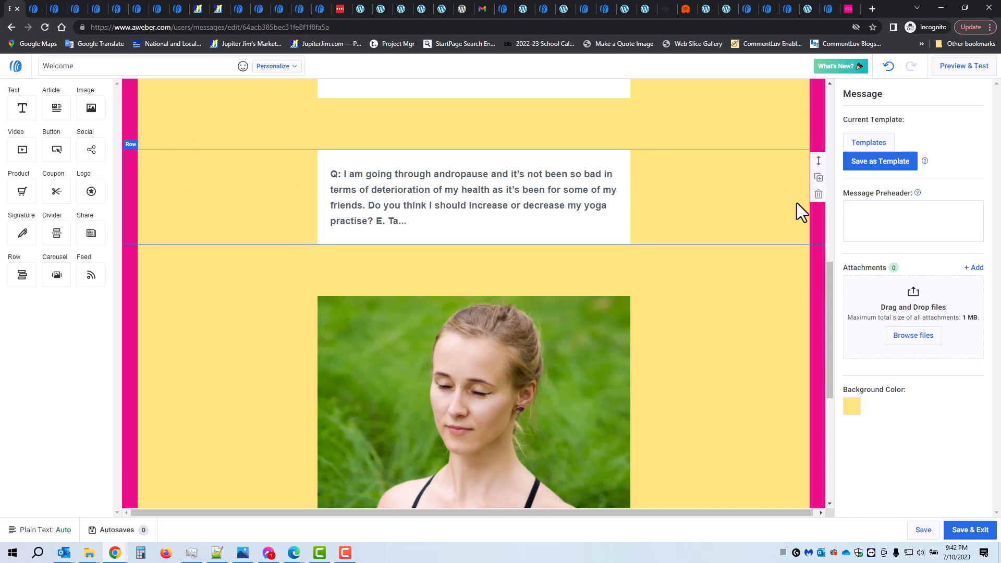
pyautogui.click(818, 196)
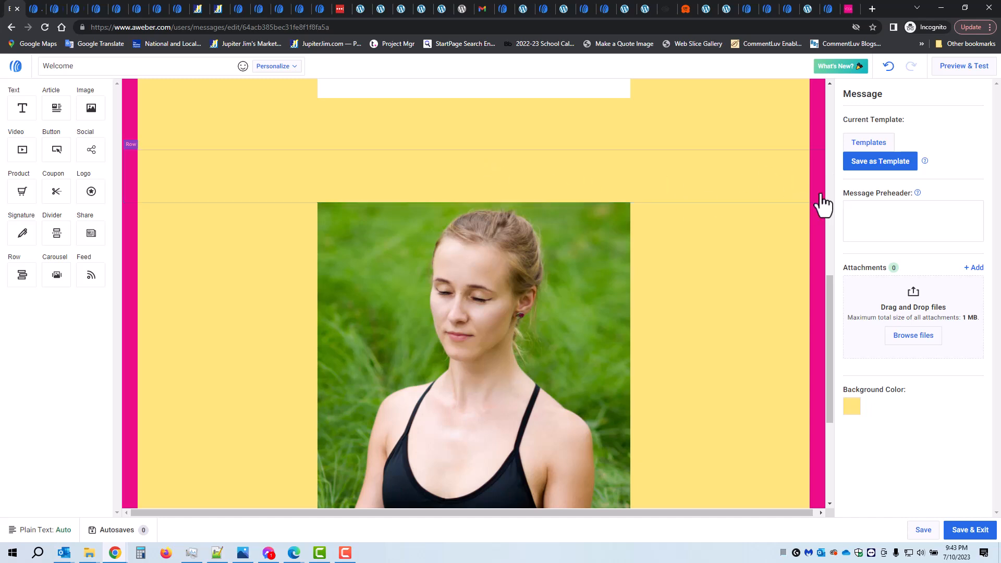
pyautogui.click(818, 197)
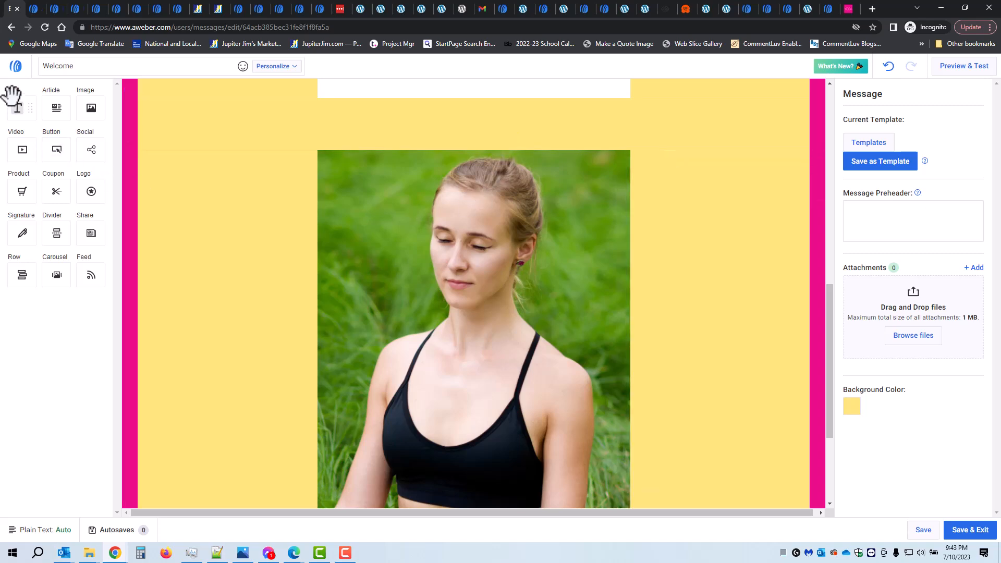
# Insert a text block between the Click Here! section and the photo below it, formatted as Heading 2
pyautogui.moveTo(11, 96); pyautogui.dragTo(473, 212)
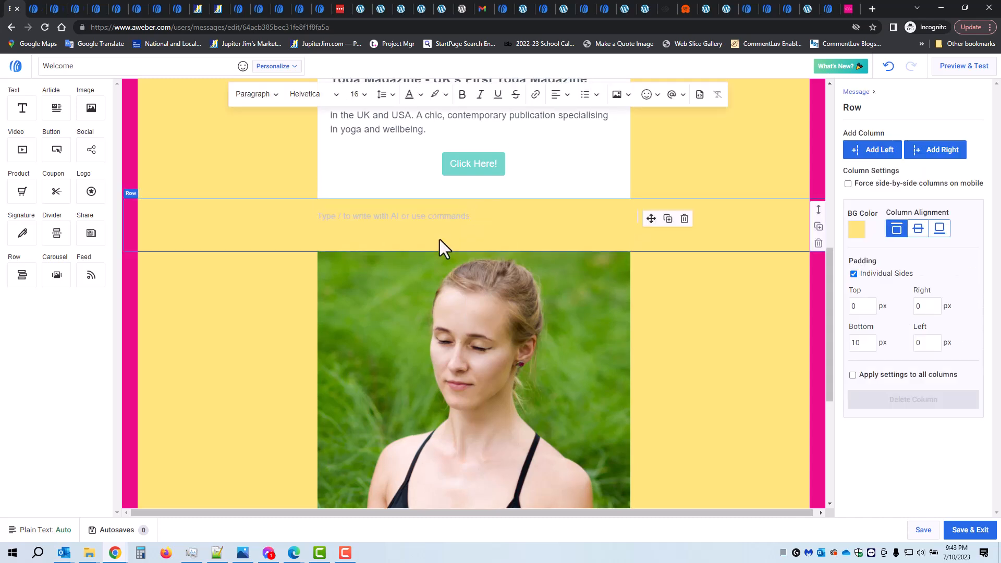
pyautogui.click(273, 95)
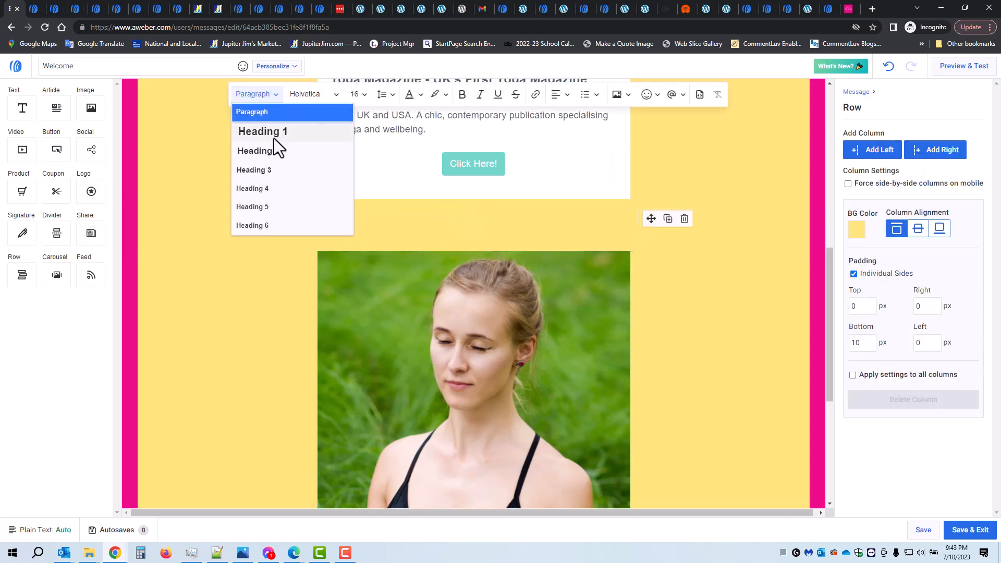
pyautogui.click(273, 156)
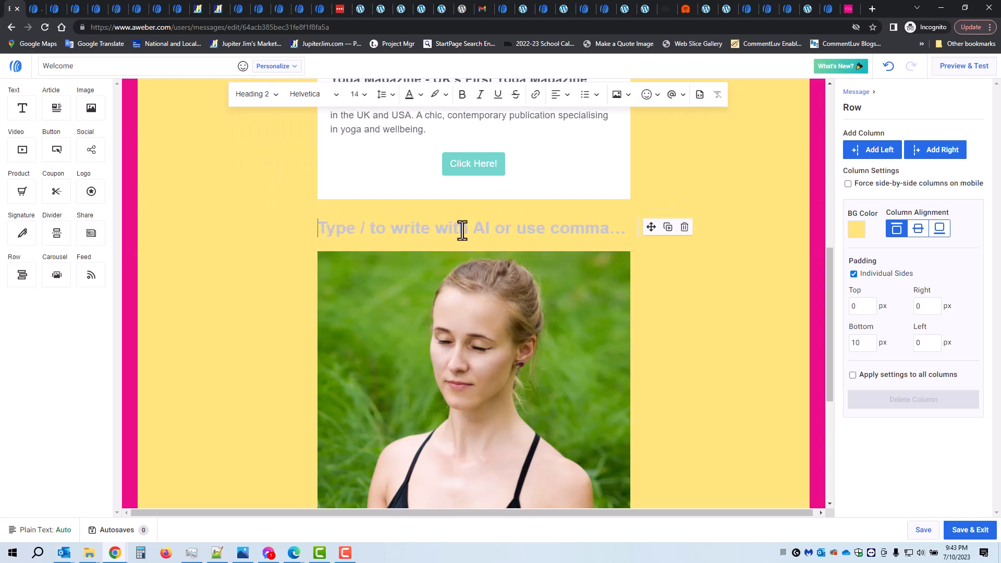
# Enter "See Some Beginner Poses Below..." as the text of the new heading
pyautogui.write('See ')
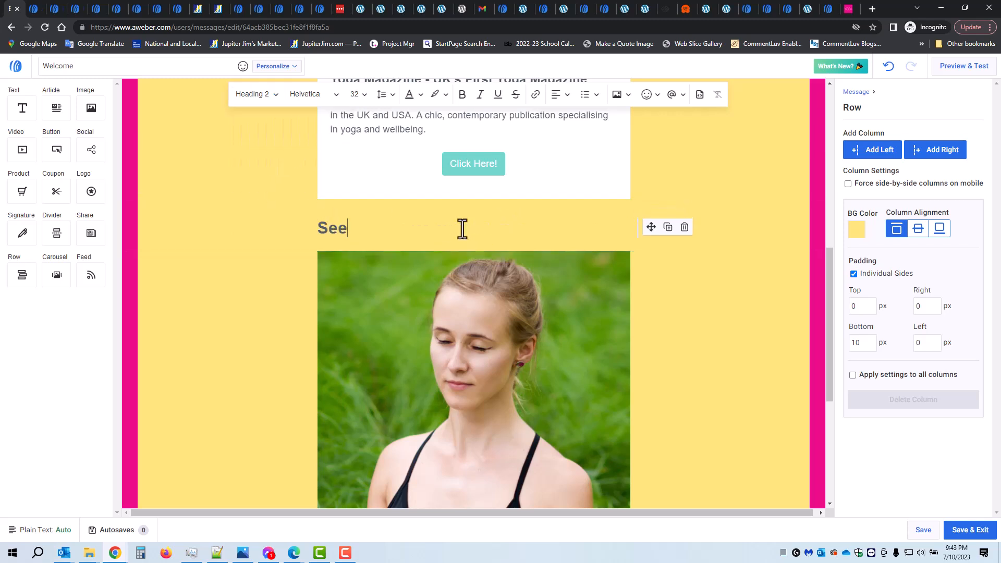
pyautogui.write('Some Bet')
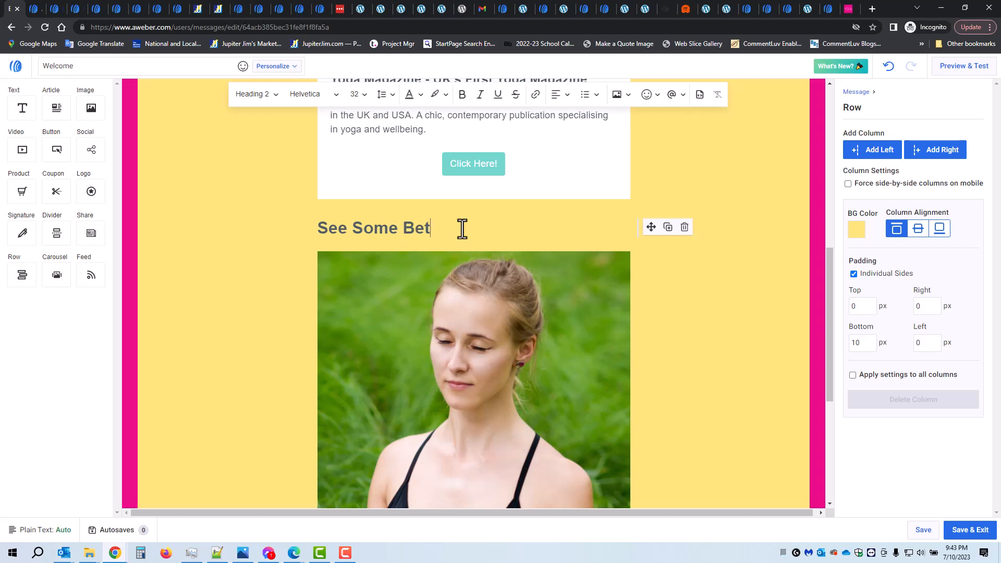
pyautogui.press('BackSpace')
pyautogui.write('ginner Poses Below...')
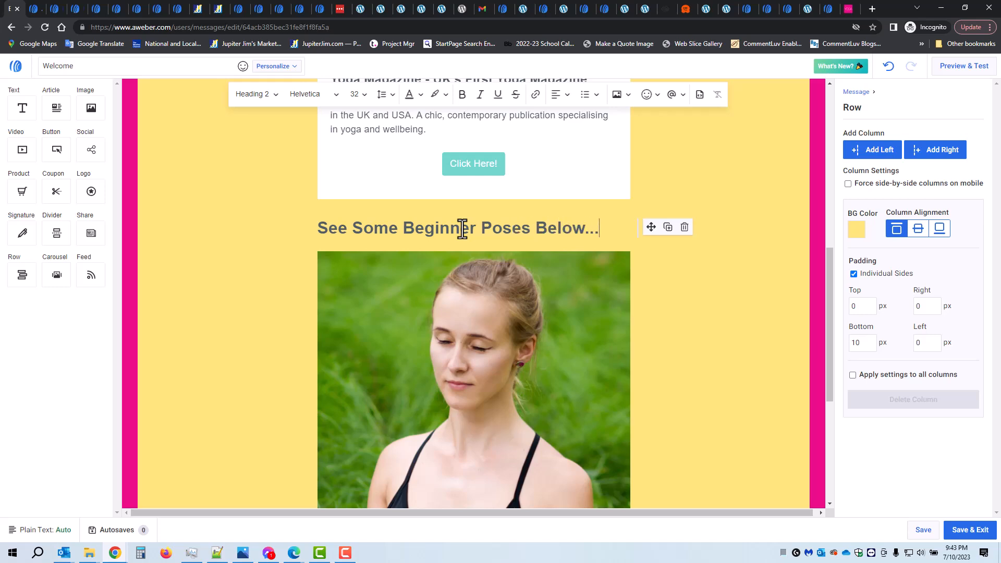
# Change the label of the Click Here! button to "Click Here for Yoga Poses"
pyautogui.scroll(2, 485, 240)
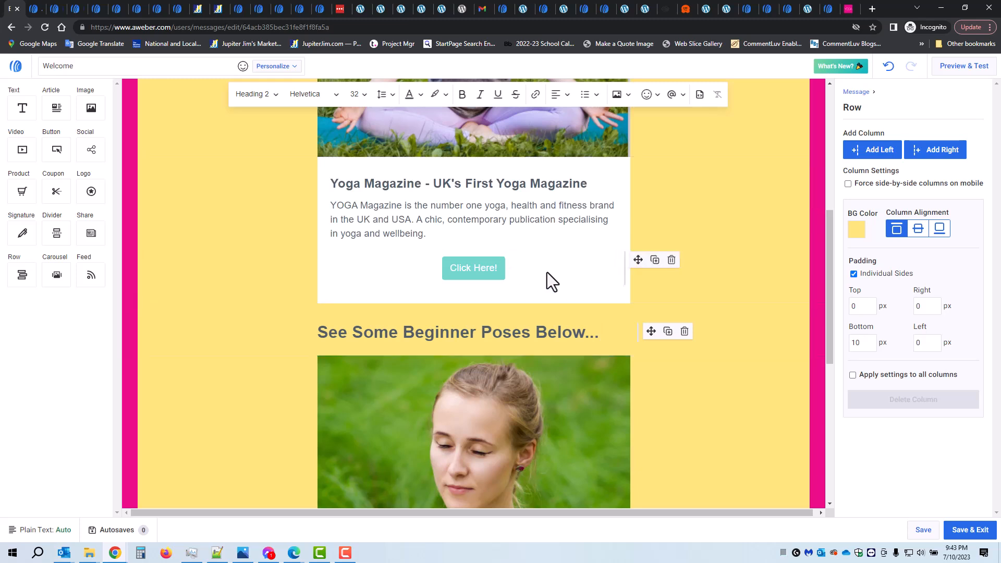
pyautogui.click(483, 266)
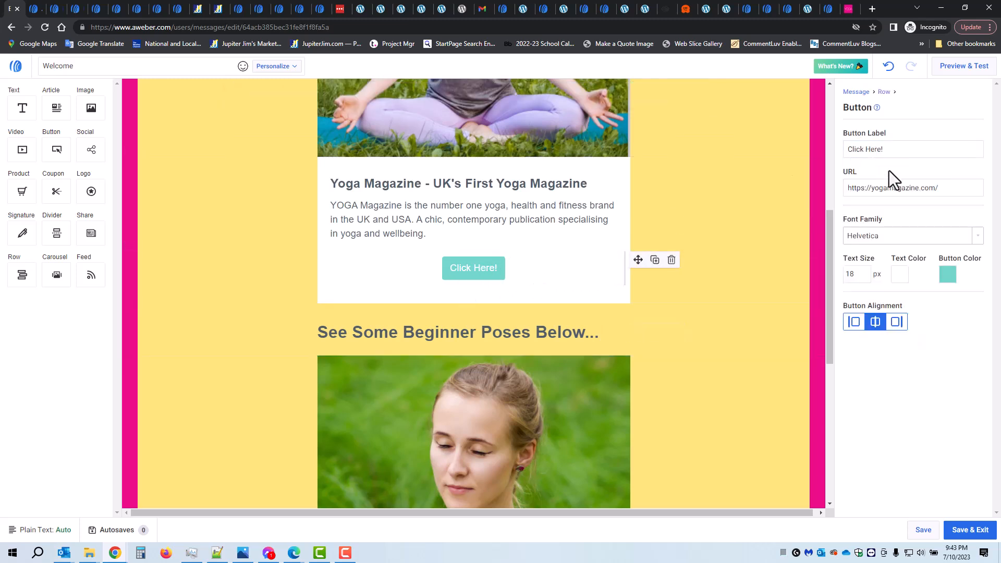
pyautogui.tripleClick(881, 150)
pyautogui.click(896, 152)
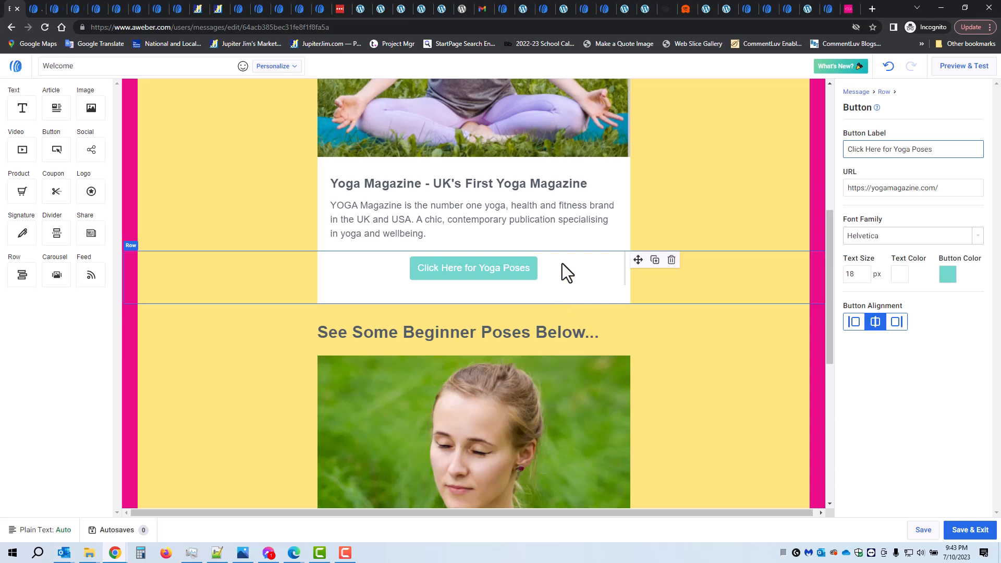
# Add "More new moves in this article.,.." to the end of the Yoga Magazine description paragraph
pyautogui.click(436, 234)
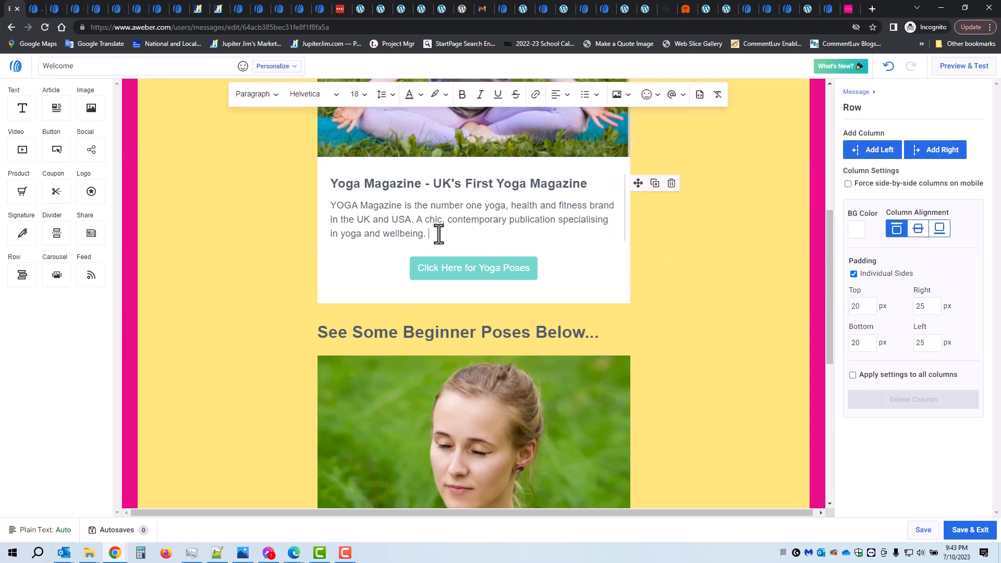
pyautogui.write('moves')
pyautogui.write(',..')
# Select the photo under the beginner poses heading to show its image settings, and review the question text beneath it
pyautogui.scroll(-8, 699, 336)
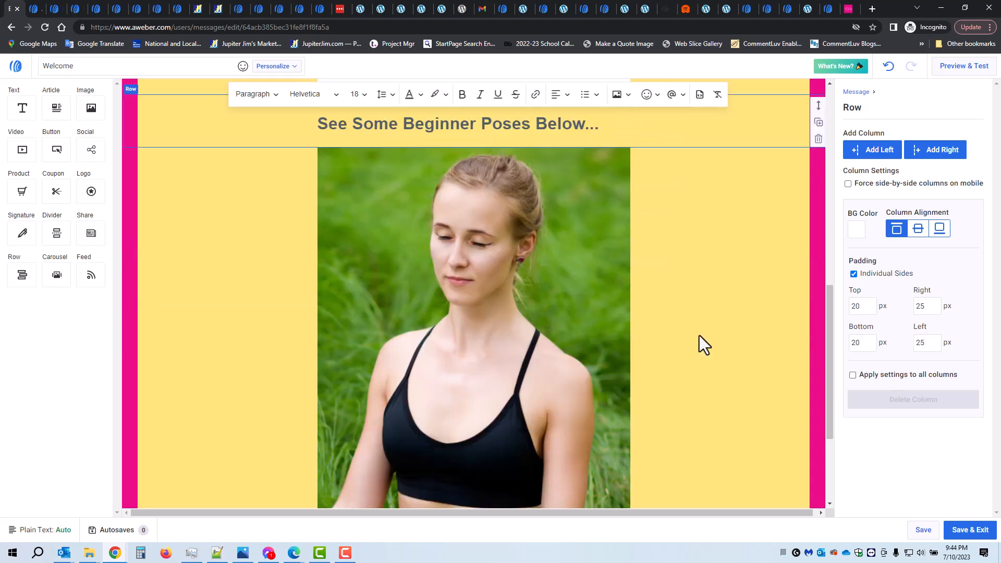
pyautogui.scroll(5, 699, 346)
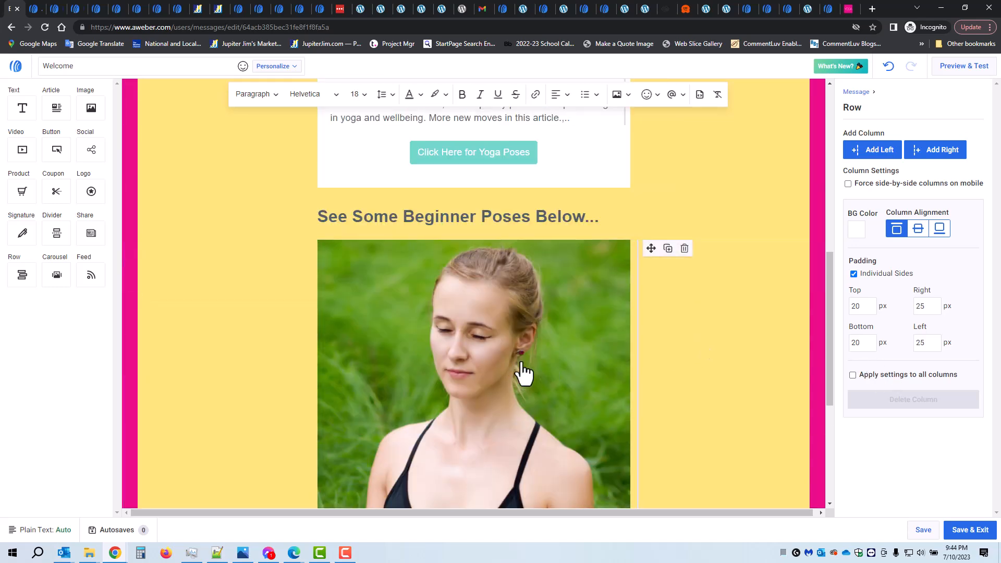
pyautogui.scroll(-1, 522, 373)
pyautogui.click(514, 365)
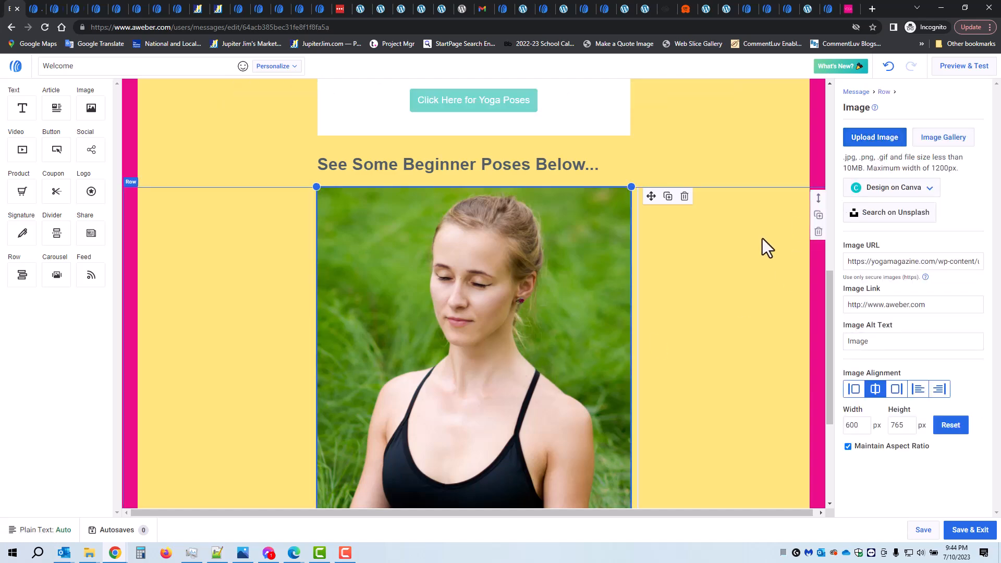
pyautogui.scroll(-3, 755, 242)
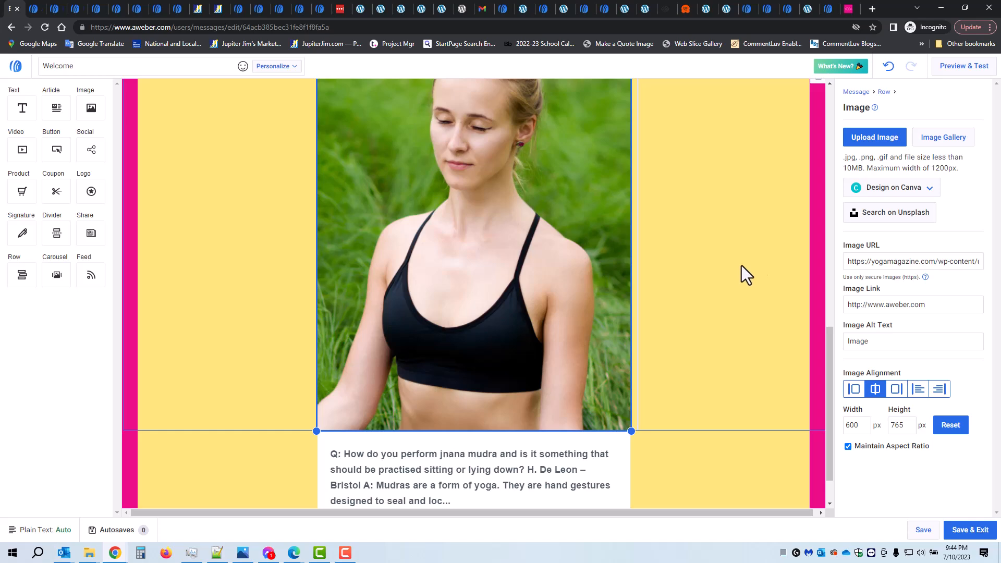
# Replace the photo under the beginner poses heading with the first stock image found for "Yoga Class", showing people stretching with arms extended
pyautogui.scroll(5, 742, 265)
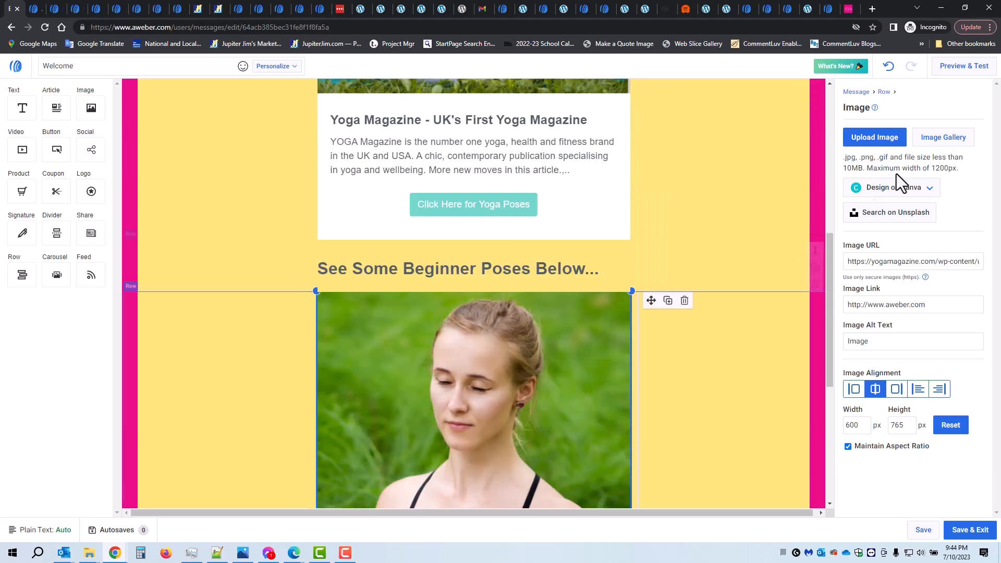
pyautogui.click(937, 139)
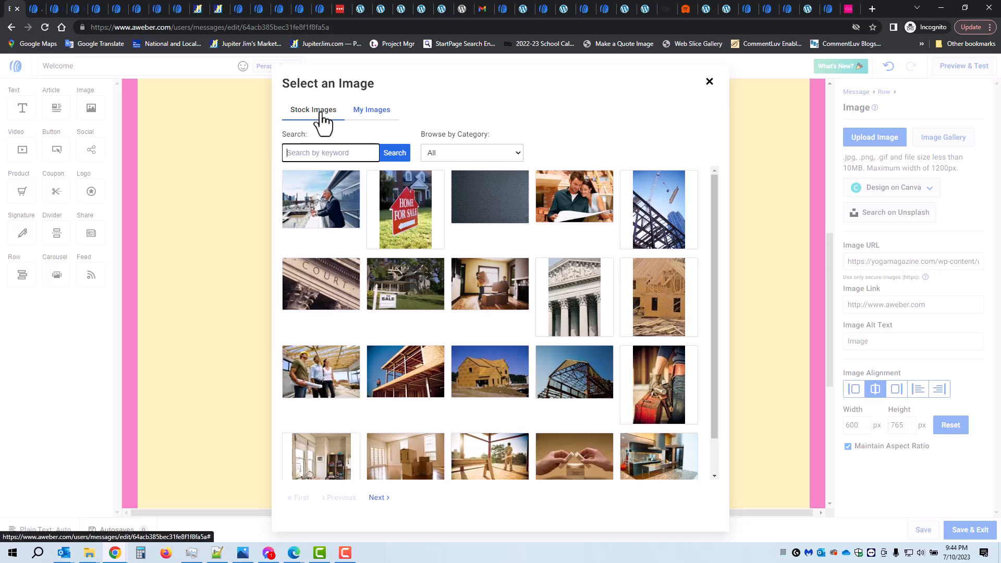
pyautogui.write('Yoga Class')
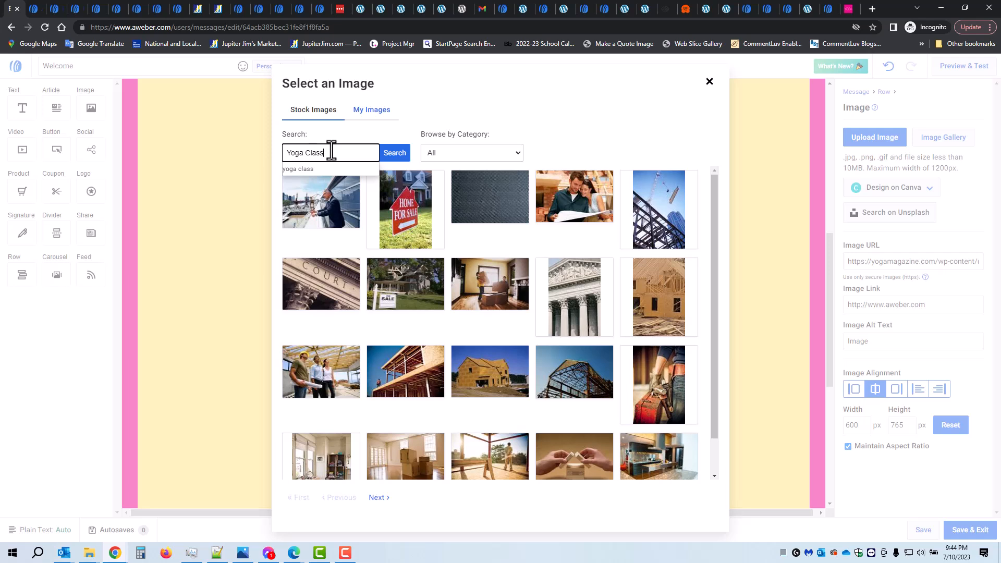
pyautogui.click(397, 156)
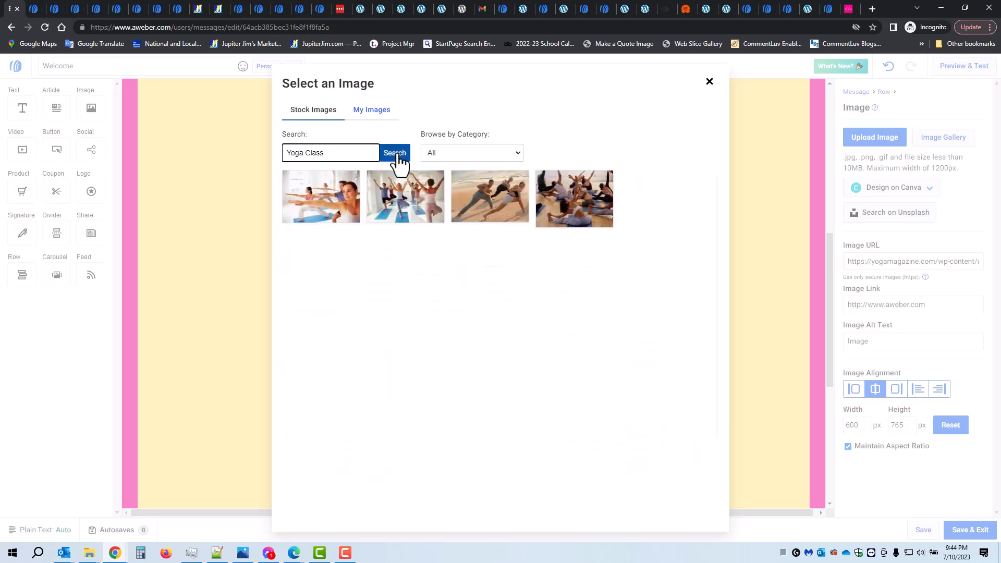
pyautogui.moveTo(324, 208)
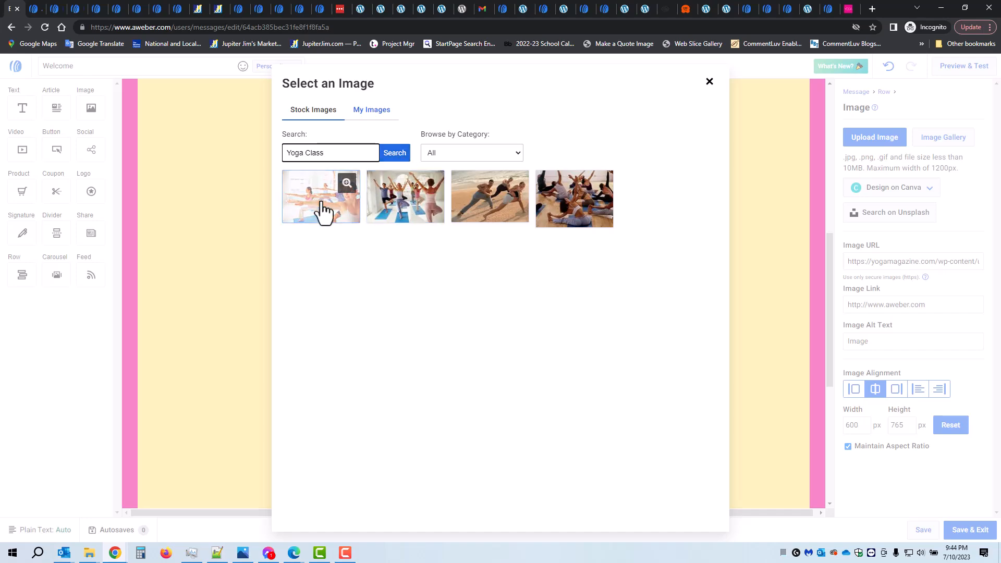
pyautogui.click(325, 209)
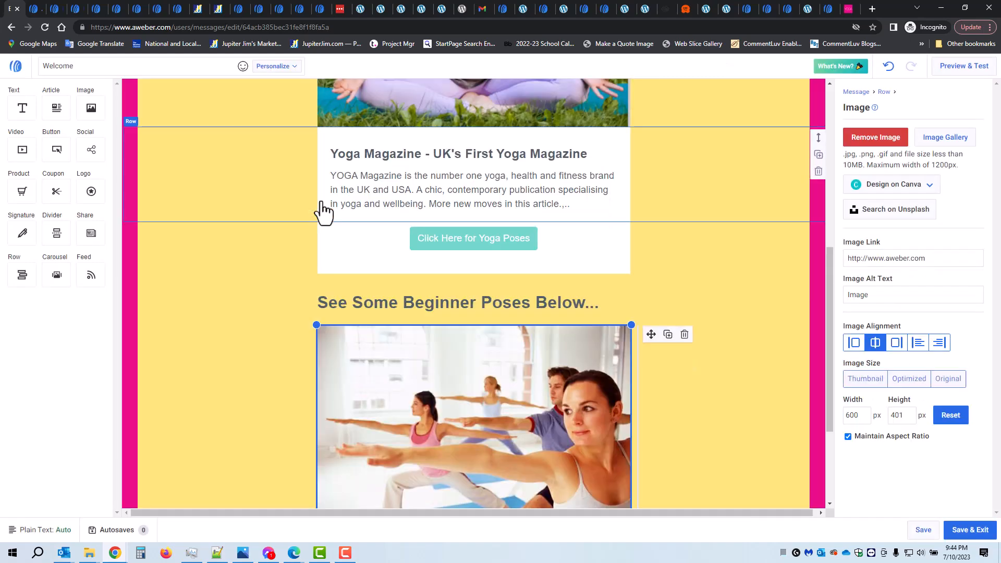
pyautogui.scroll(-2, 765, 339)
pyautogui.scroll(-1, 765, 339)
pyautogui.scroll(6, 765, 339)
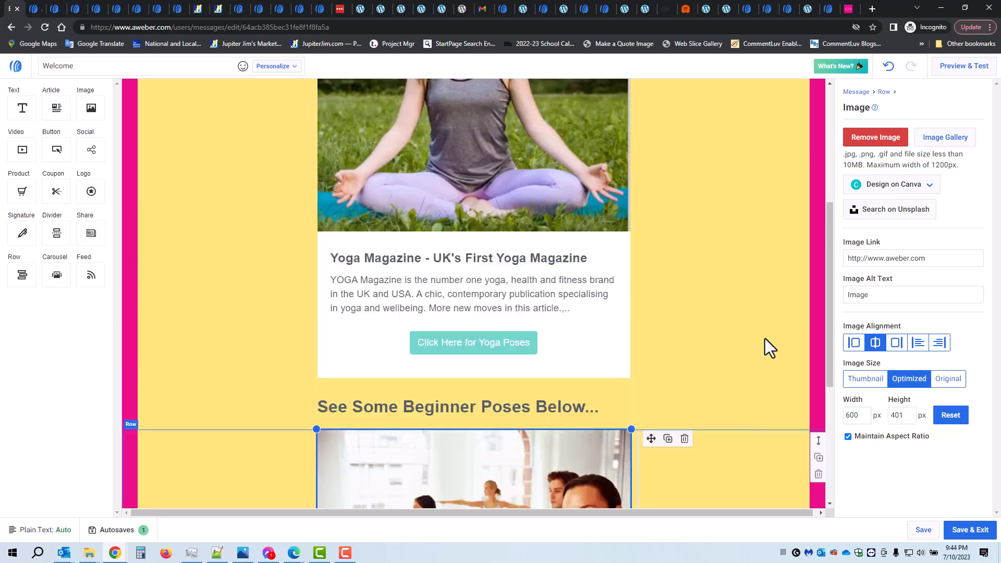
pyautogui.scroll(-2, 774, 365)
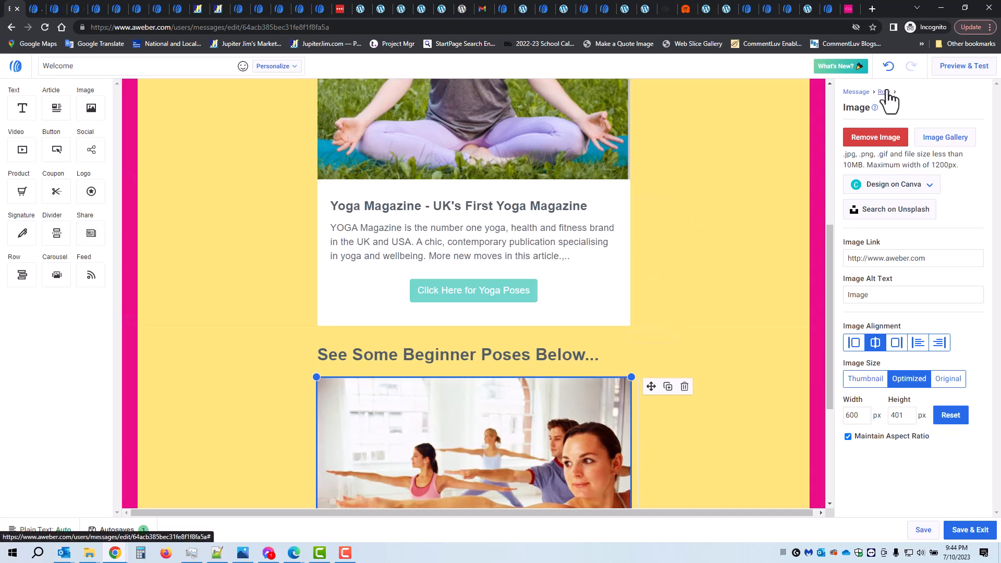
# Save the customized message as a template named "Yoga Mag #5", and save and exit the message
pyautogui.click(856, 93)
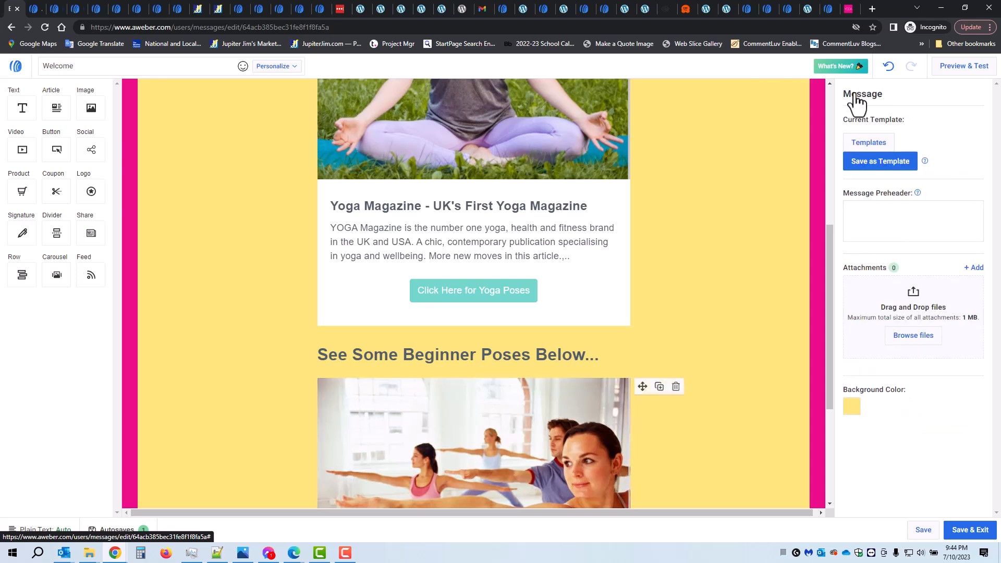
pyautogui.click(880, 167)
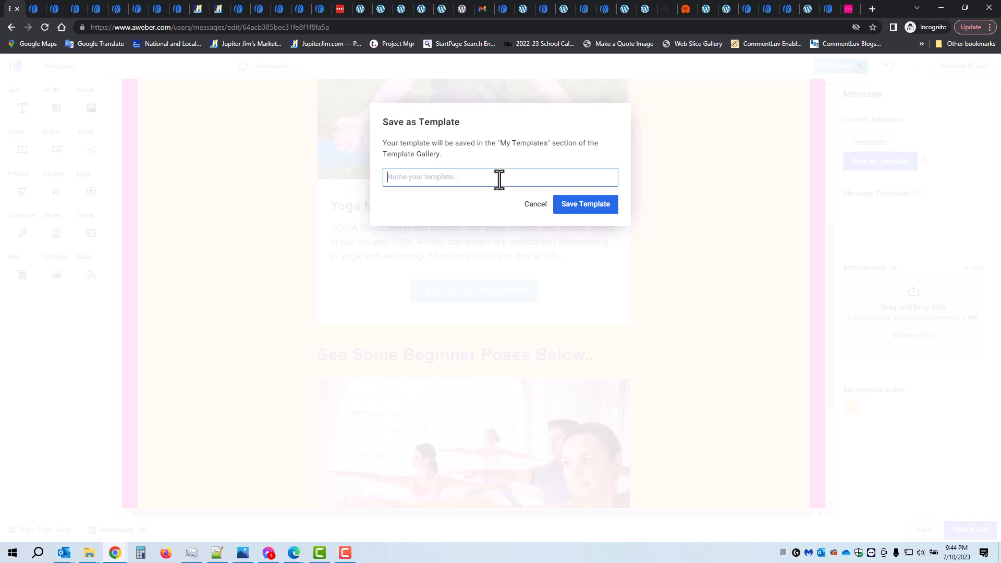
pyautogui.write('Yoga Mag #5')
pyautogui.click(586, 206)
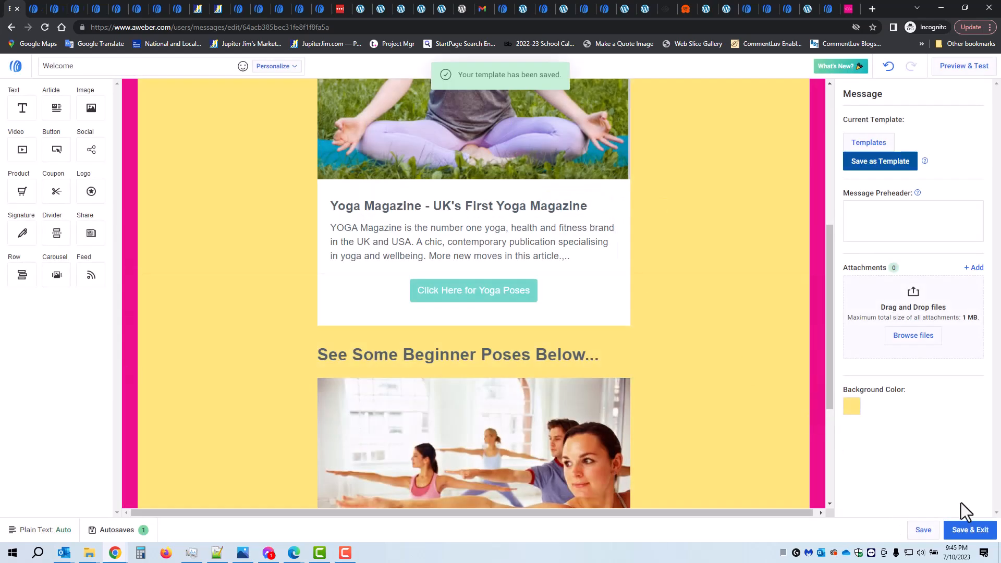
pyautogui.click(970, 532)
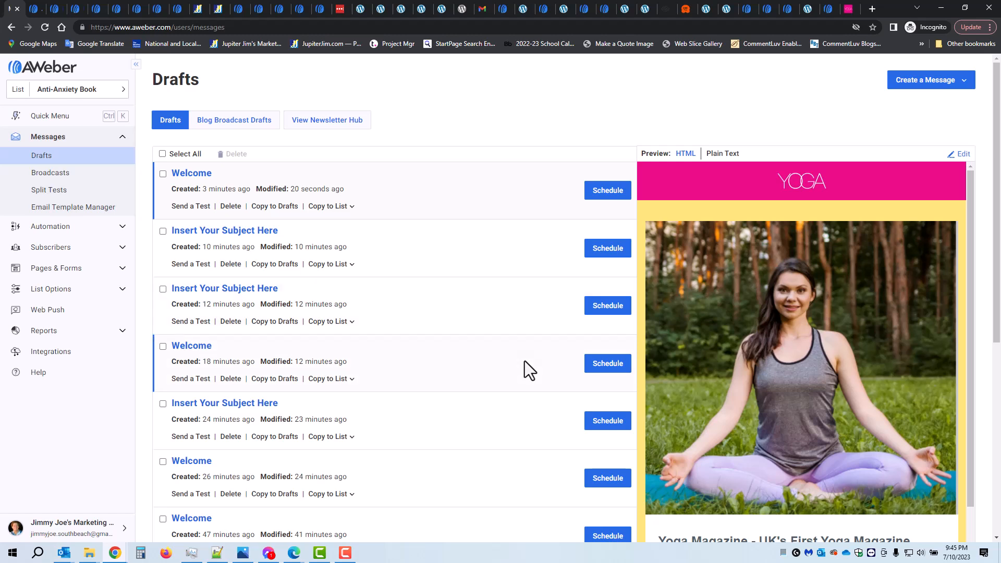
# Create a new message with the Drag & Drop Email Builder and apply the saved "Yoga Mag #5" template
pyautogui.click(937, 83)
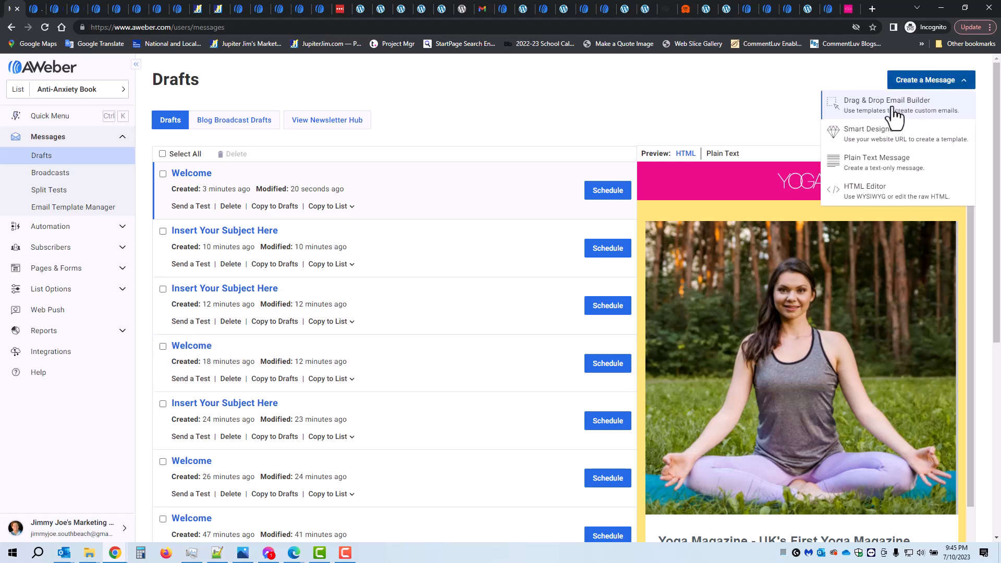
pyautogui.click(893, 110)
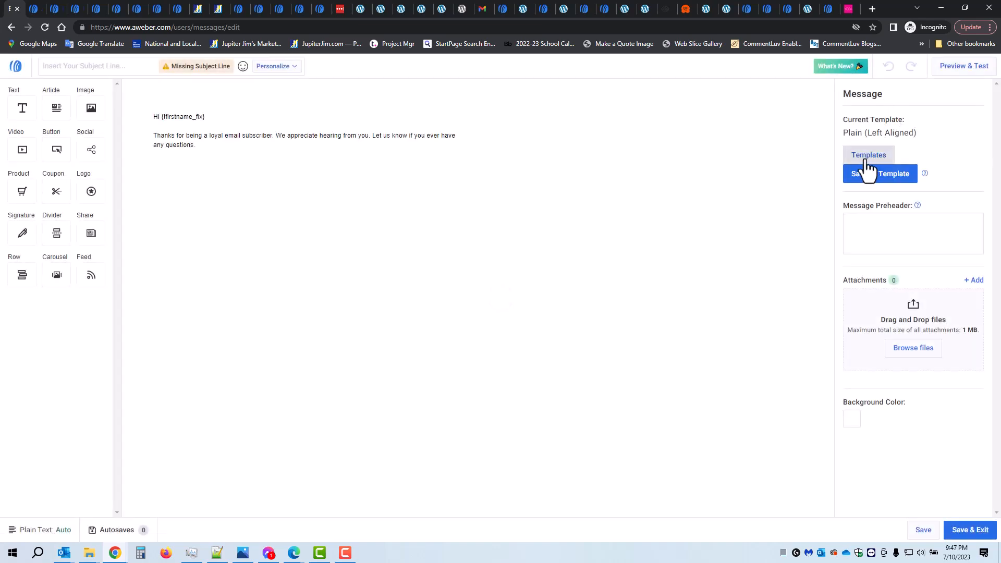
pyautogui.click(868, 157)
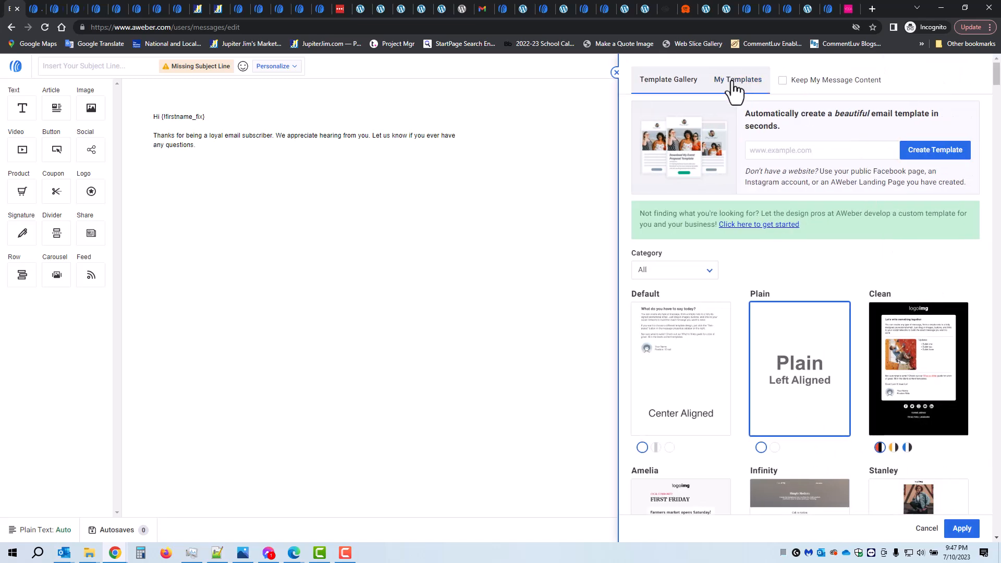
pyautogui.click(732, 81)
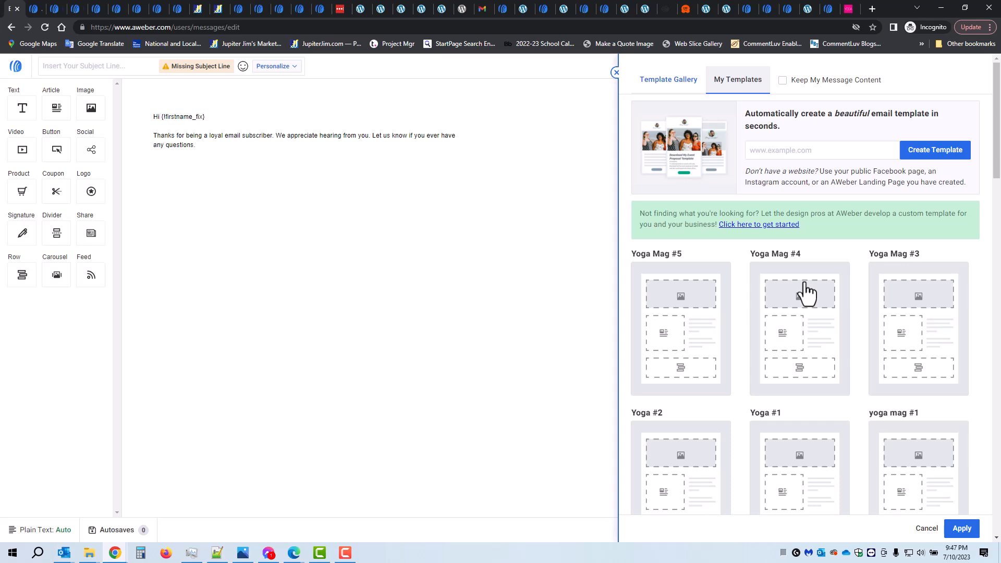
pyautogui.click(683, 299)
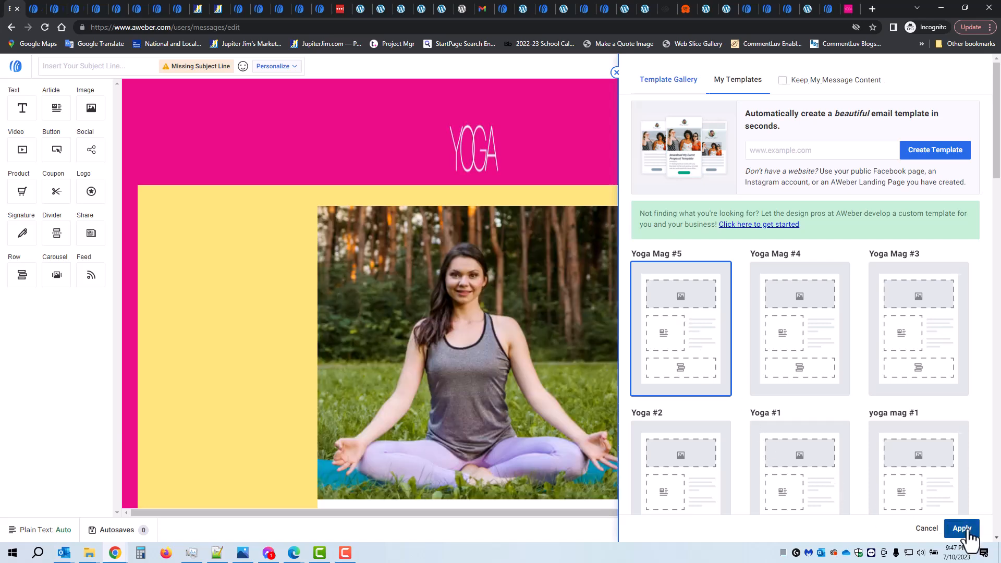
pyautogui.click(964, 529)
# Review the images and text of the new message from header to last paragraph, and save and exit it
pyautogui.scroll(-5, 521, 354)
pyautogui.scroll(-4, 454, 320)
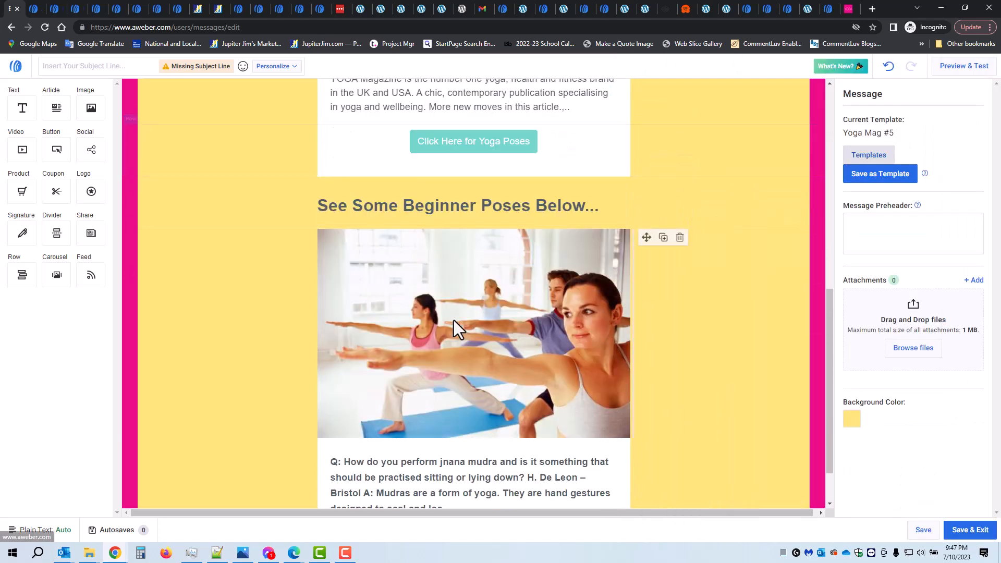
pyautogui.scroll(9, 453, 320)
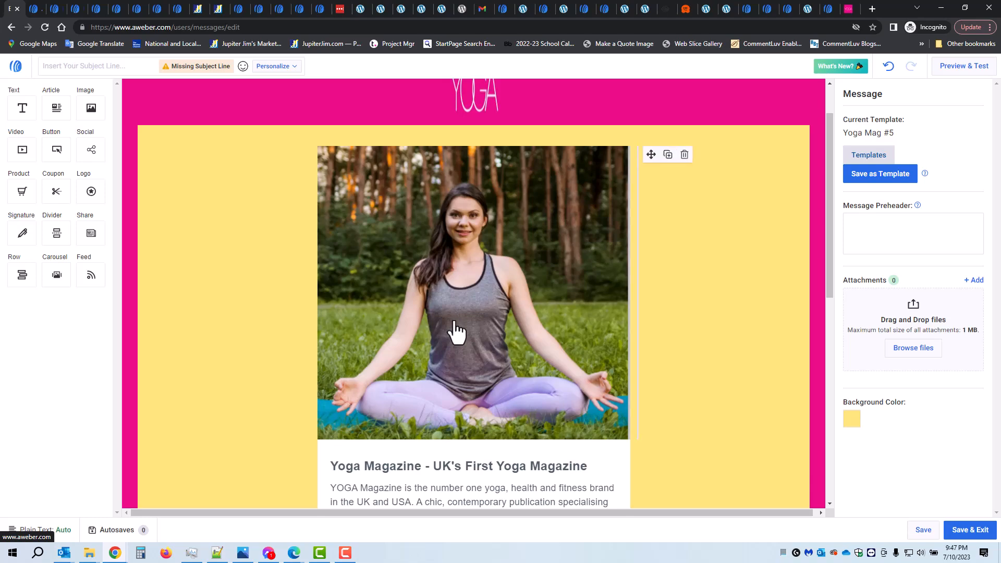
pyautogui.click(453, 286)
pyautogui.scroll(-1, 452, 289)
pyautogui.scroll(-8, 451, 288)
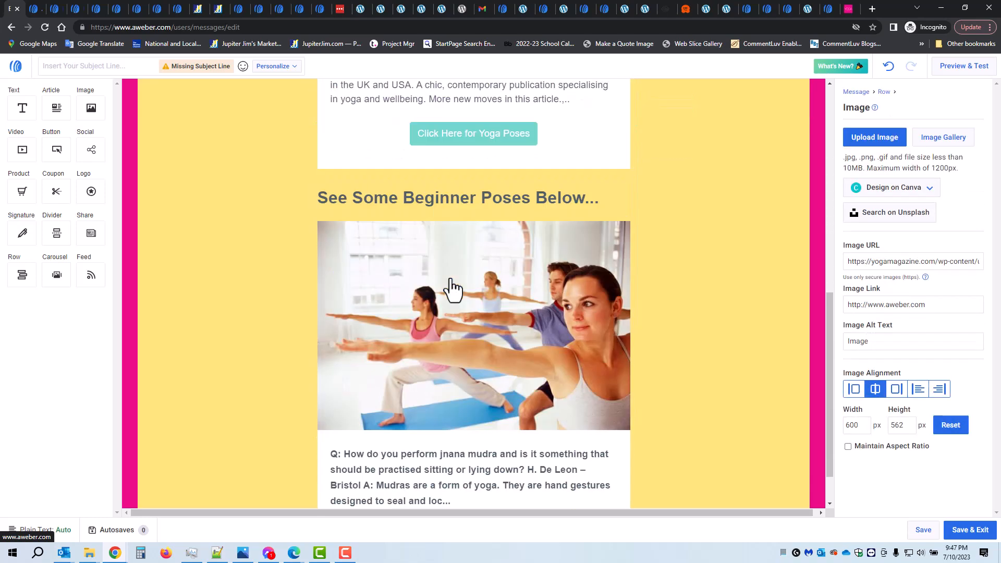
pyautogui.scroll(4, 450, 282)
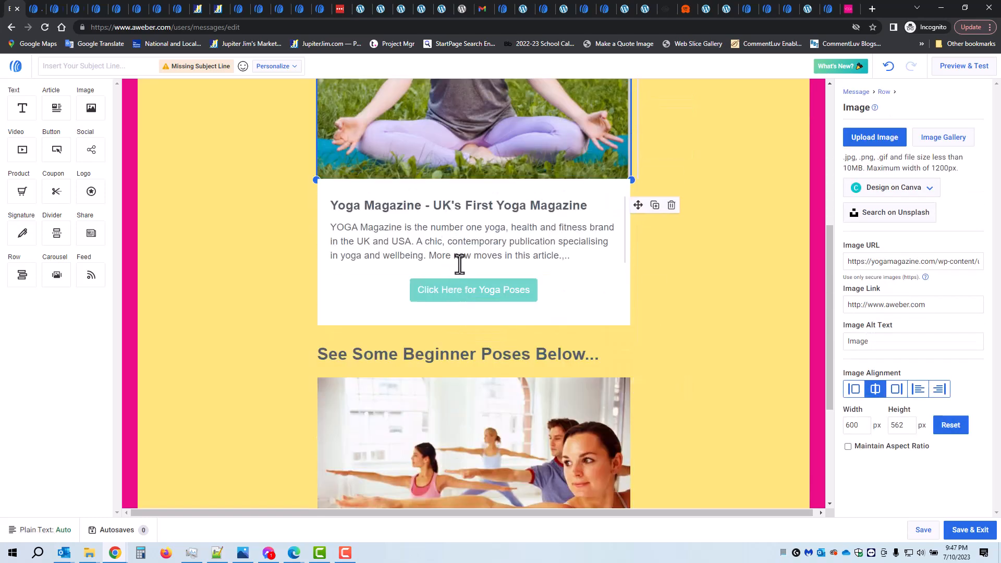
pyautogui.scroll(-4, 459, 260)
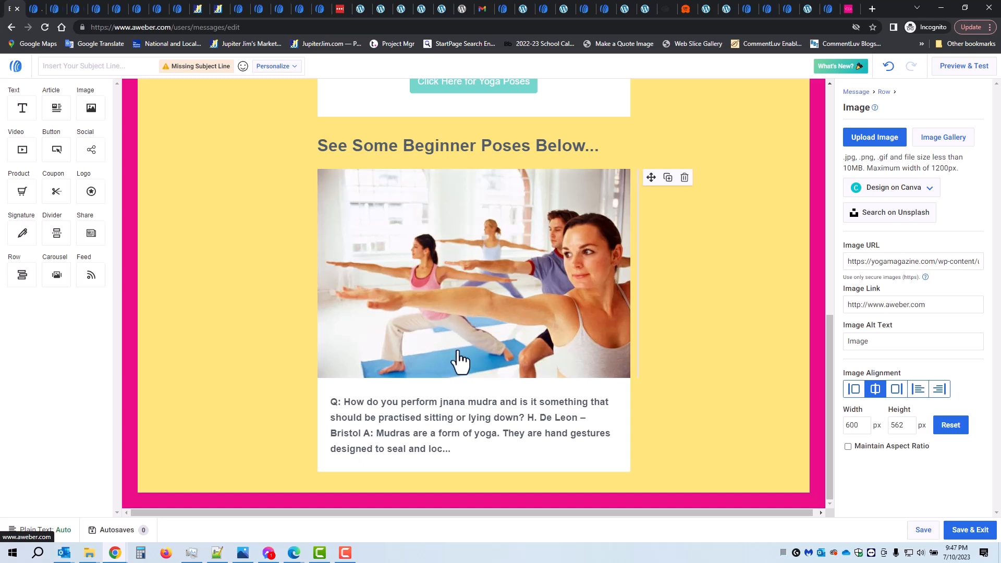
pyautogui.click(974, 533)
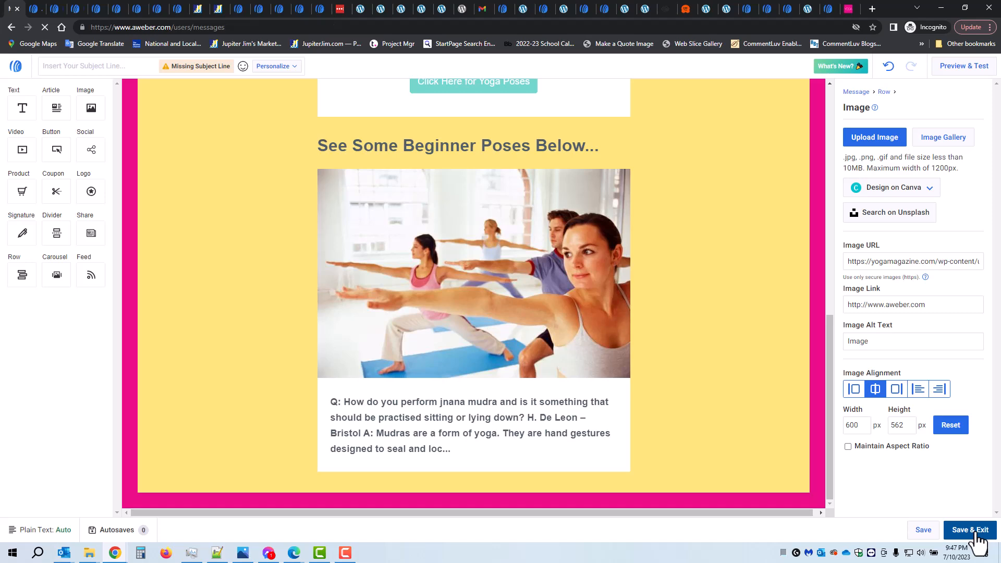